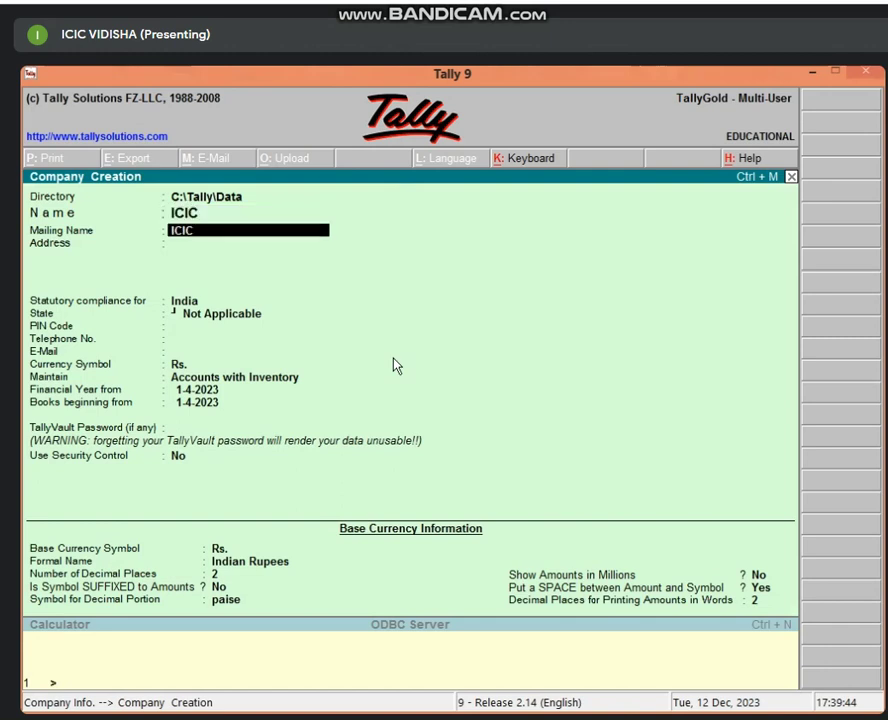
- Fill in the company's address and choose Madhya Pradesh as its state
{"action": "key", "text": "Return"}
{"action": "type", "text": "VIDISHA"}
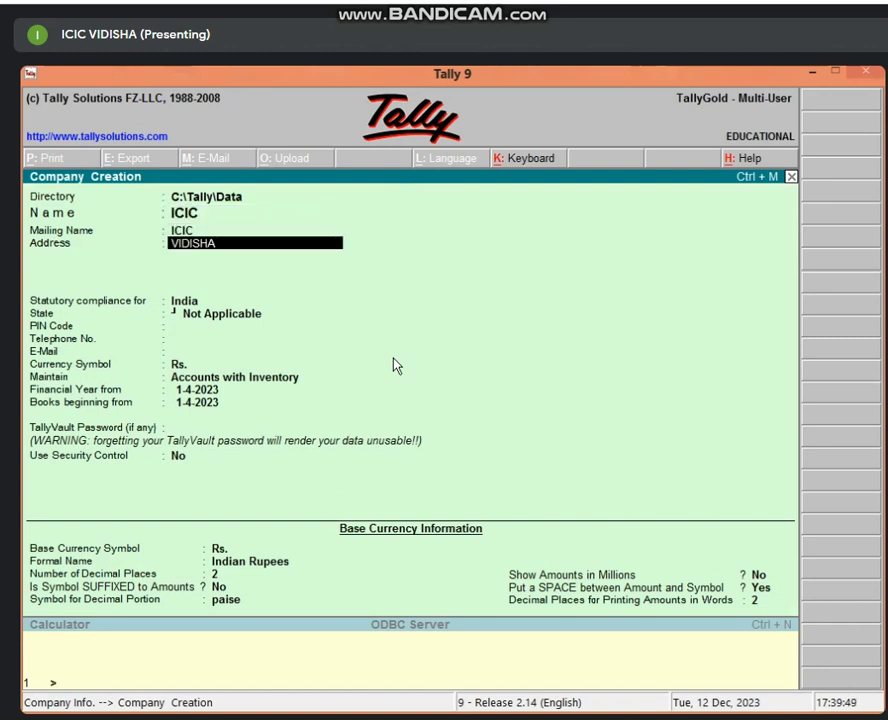
{"action": "key", "text": "Return"}
{"action": "key", "text": "Return"}
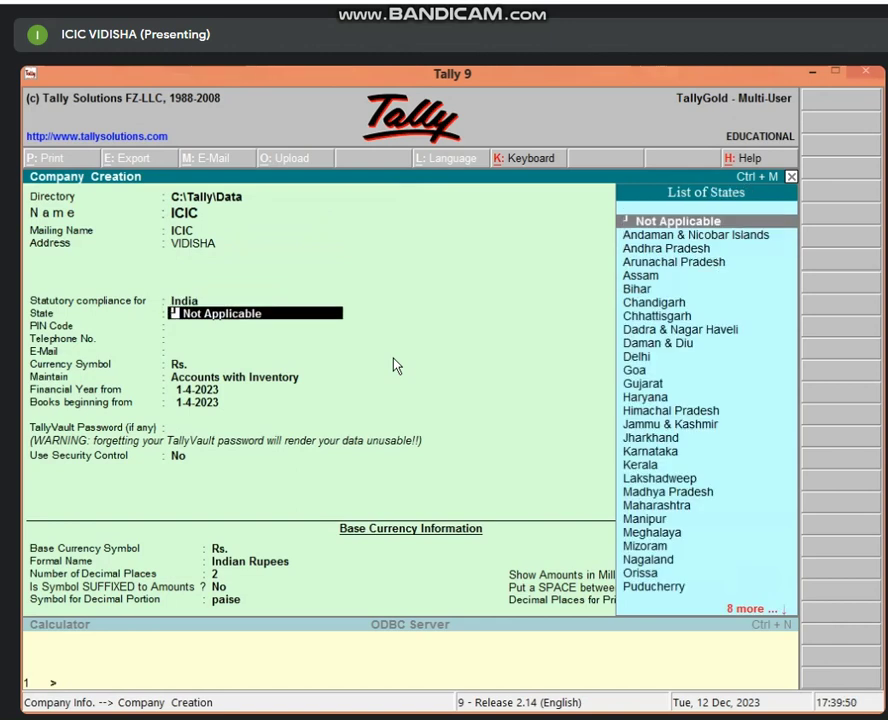
{"action": "type", "text": "M"}
{"action": "key", "text": "Return"}
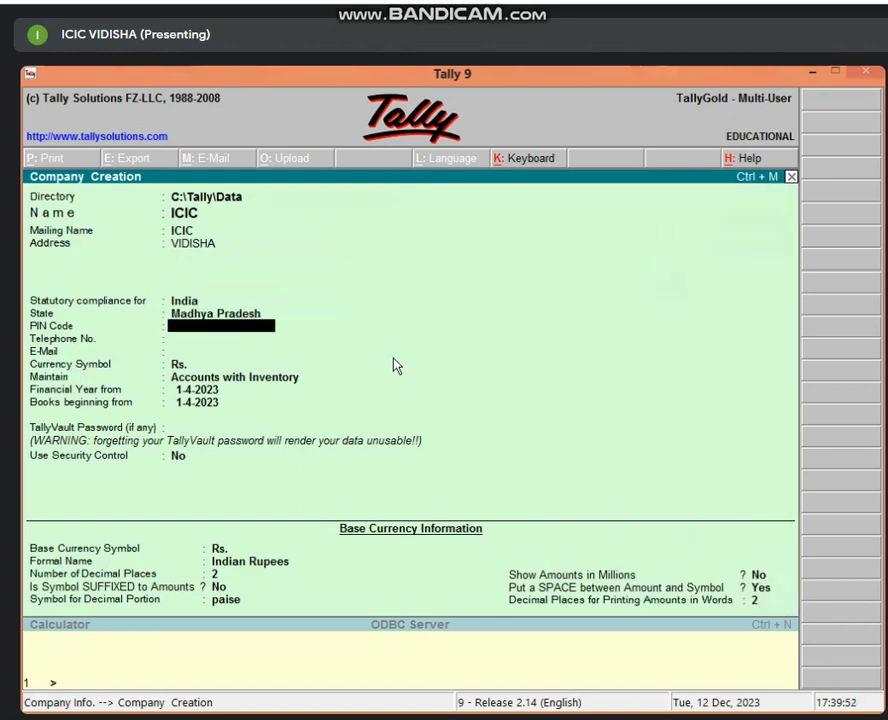
- Enter the company's postal code and telephone number, leaving the e-mail blank
{"action": "type", "text": "464001"}
{"action": "key", "text": "Return"}
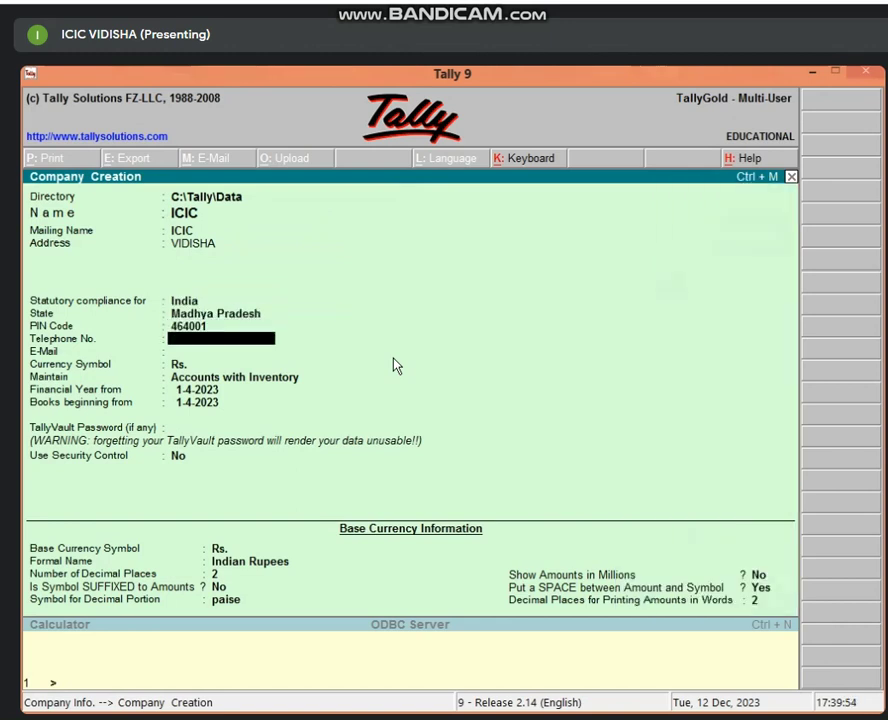
{"action": "type", "text": "123654789"}
{"action": "key", "text": "Return"}
{"action": "key", "text": "Return"}
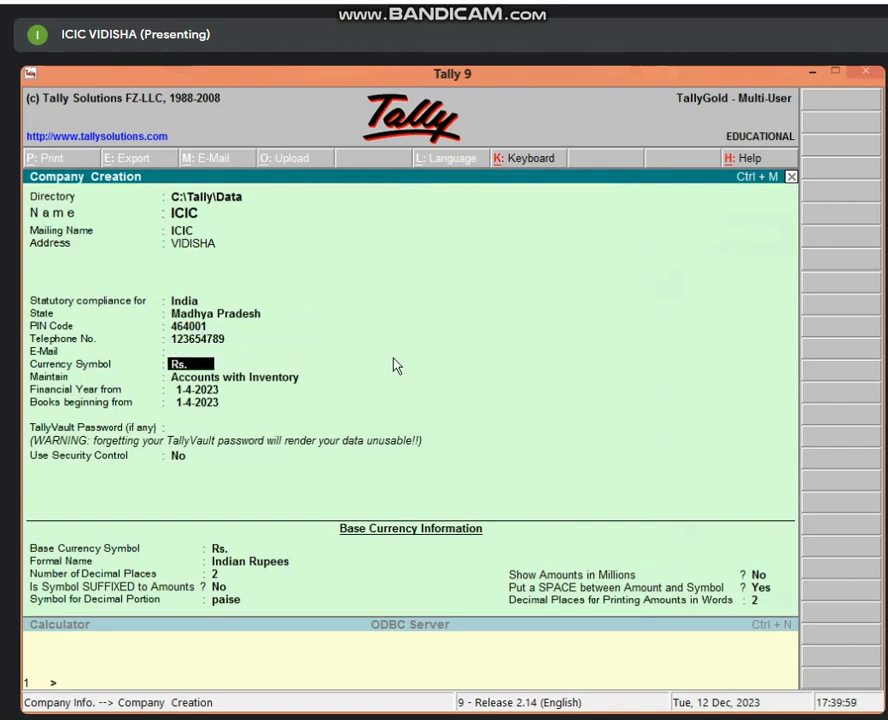
- Change the company name and mailing name to MAHAKAL
{"action": "key", "text": "Up"}
{"action": "key", "text": "Up"}
{"action": "key", "text": "Up"}
{"action": "key", "text": "Up"}
{"action": "key", "text": "Up"}
{"action": "key", "text": "Up"}
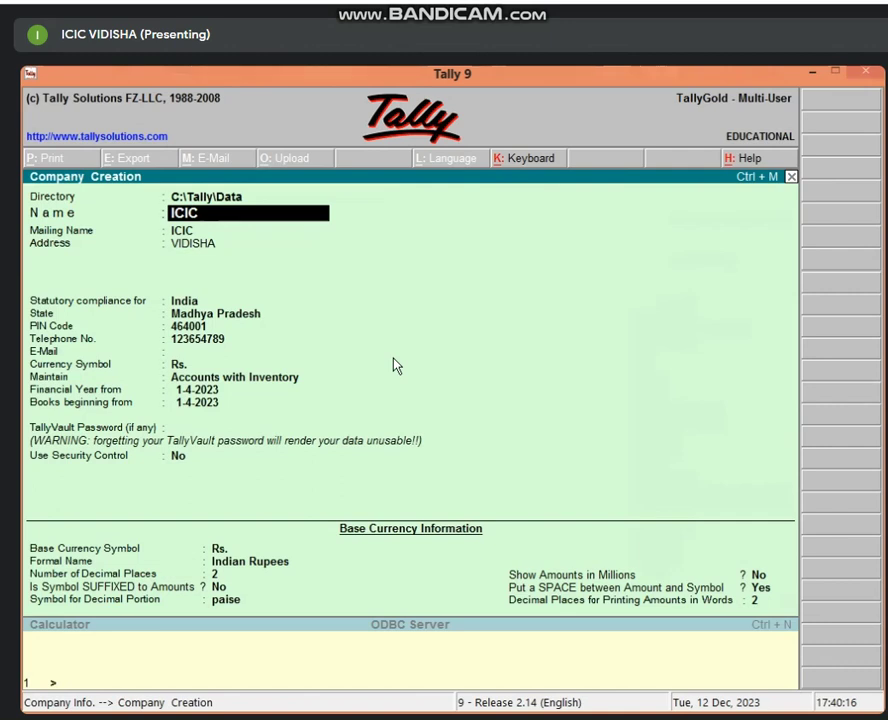
{"action": "key", "text": "Return"}
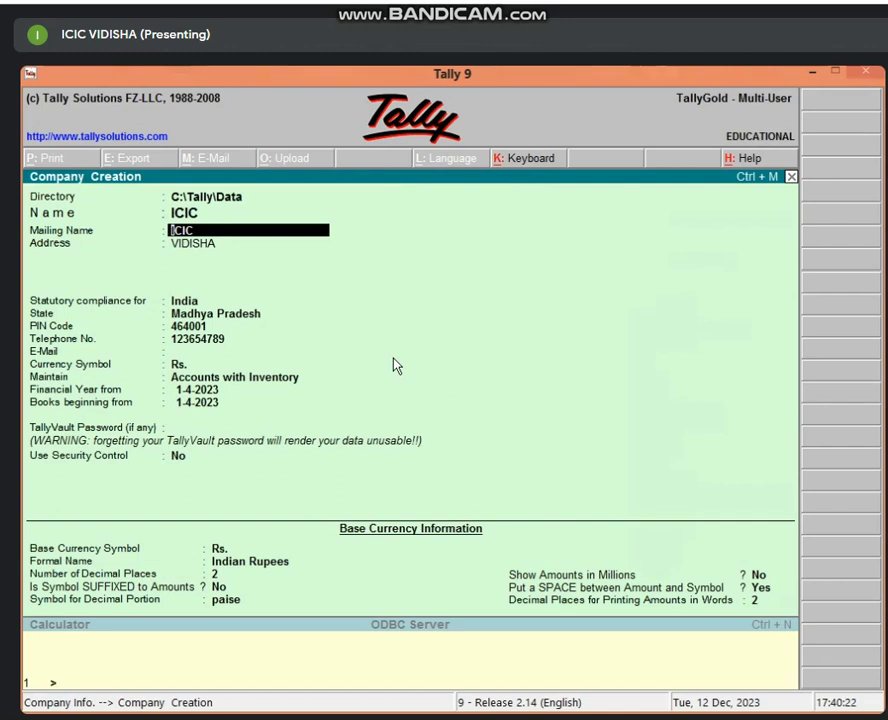
{"action": "key", "text": "Up"}
{"action": "type", "text": "MAHA"}
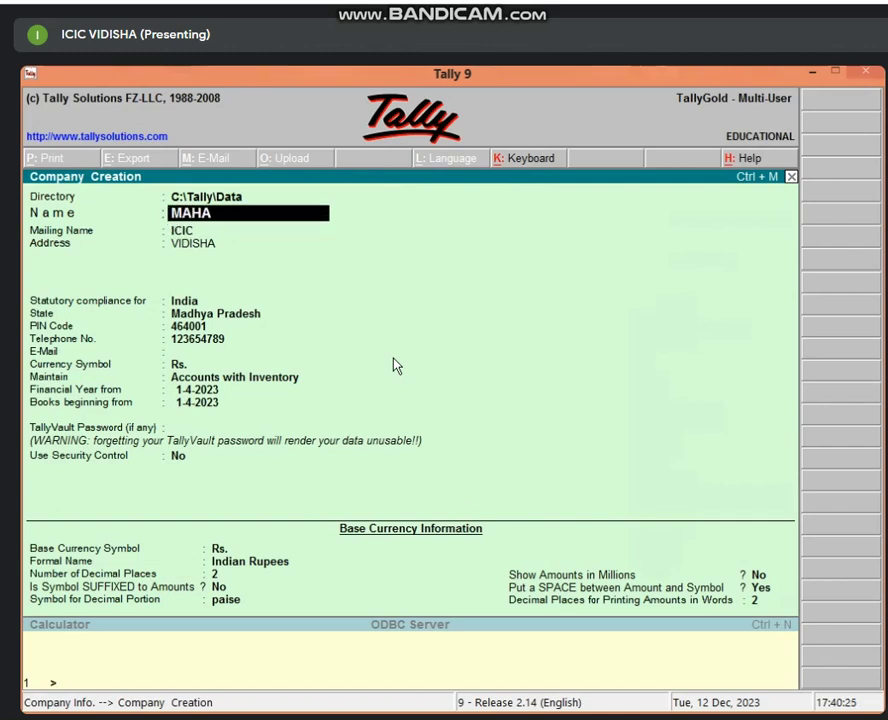
{"action": "type", "text": "KAL"}
{"action": "key", "text": "Return"}
{"action": "key", "text": "Return"}
{"action": "key", "text": "Return"}
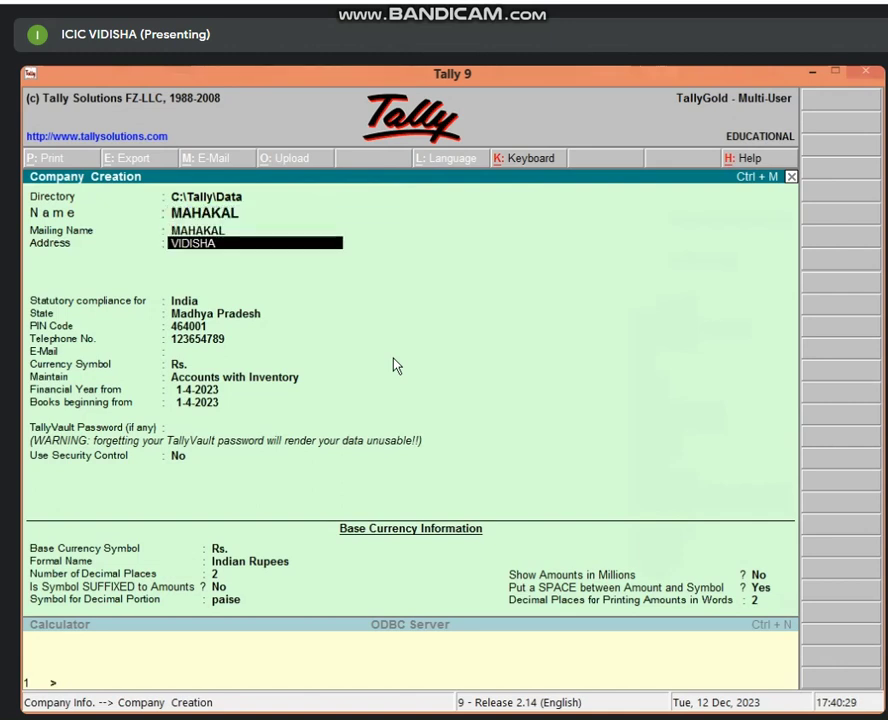
- Accept the remaining company details without a TallyVault password and create the company
{"action": "key", "text": "Return"}
{"action": "key", "text": "Return"}
{"action": "key", "text": "Return"}
{"action": "key", "text": "Return"}
{"action": "key", "text": "Return"}
{"action": "key", "text": "Return"}
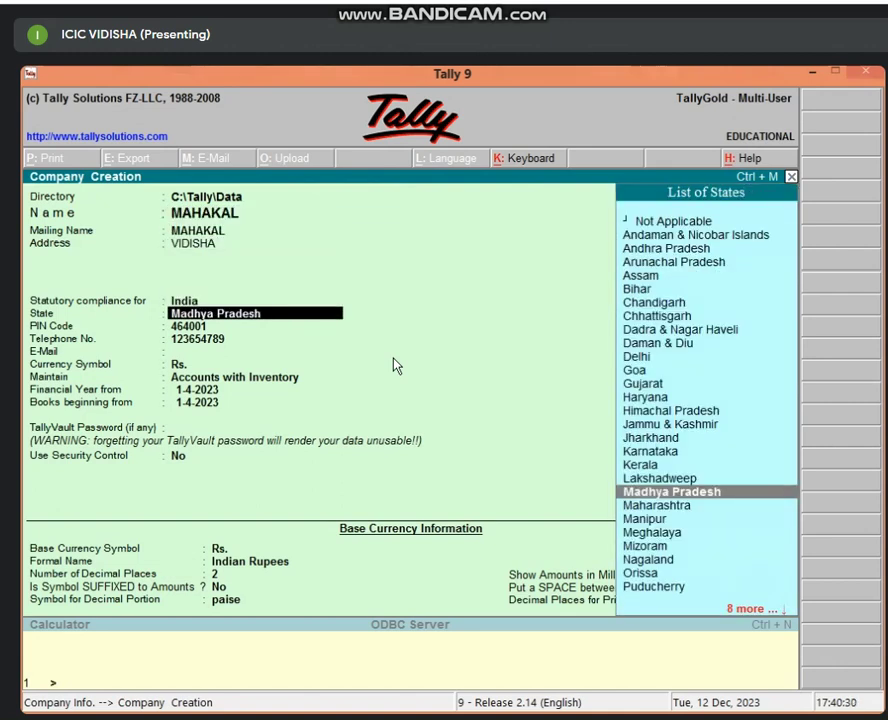
{"action": "key", "text": "Return"}
{"action": "key", "text": "Return"}
{"action": "key", "text": "Return"}
{"action": "key", "text": "Return"}
{"action": "key", "text": "Return"}
{"action": "key", "text": "Return"}
{"action": "key", "text": "Return"}
{"action": "key", "text": "Return"}
{"action": "key", "text": "Return"}
{"action": "key", "text": "Return"}
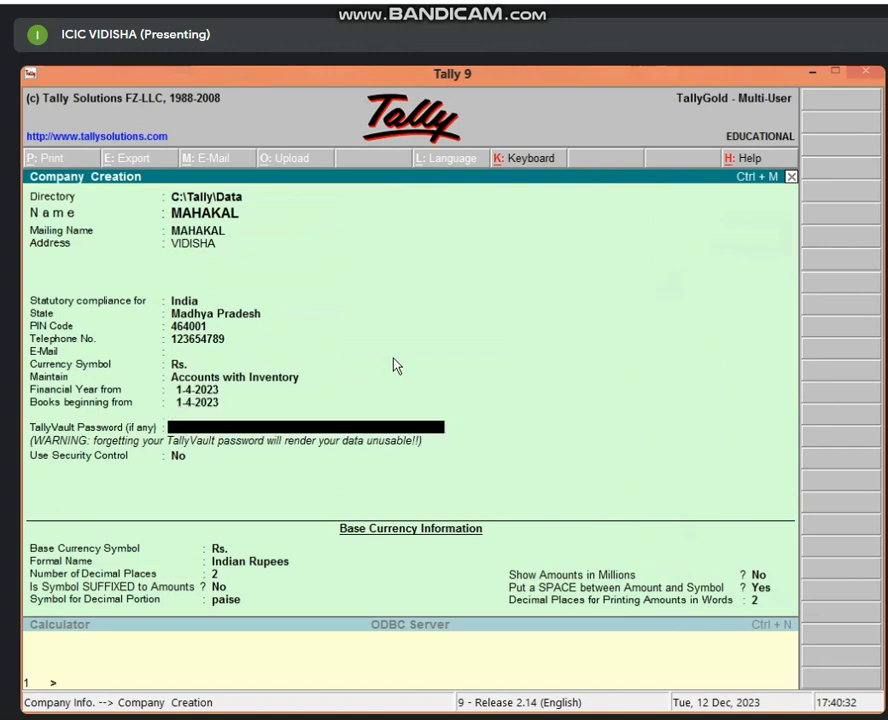
{"action": "key", "text": "Return"}
{"action": "key", "text": "Return"}
{"action": "key", "text": "Return"}
{"action": "key", "text": "Return"}
{"action": "key", "text": "Return"}
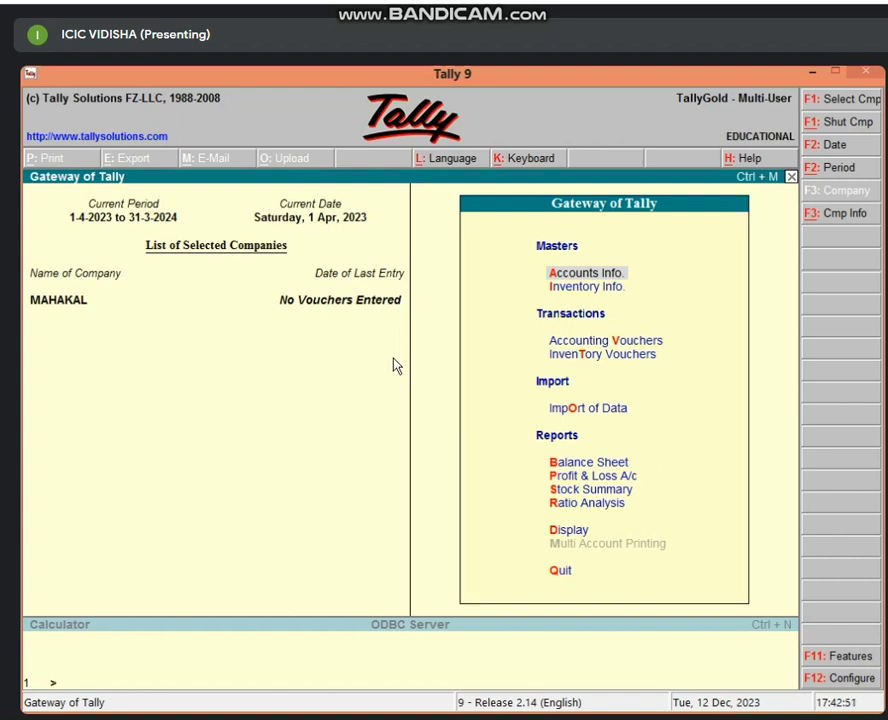
- Start a new single ledger named PREPAID SALARY A/C with no alias
{"action": "key", "text": "Return"}
{"action": "key", "text": "l"}
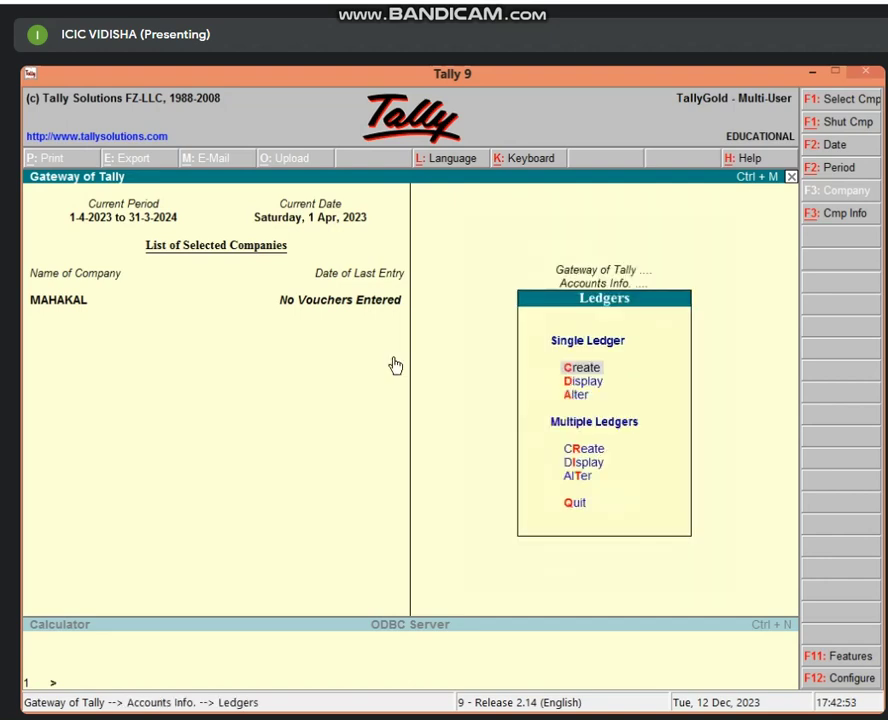
{"action": "key", "text": "c"}
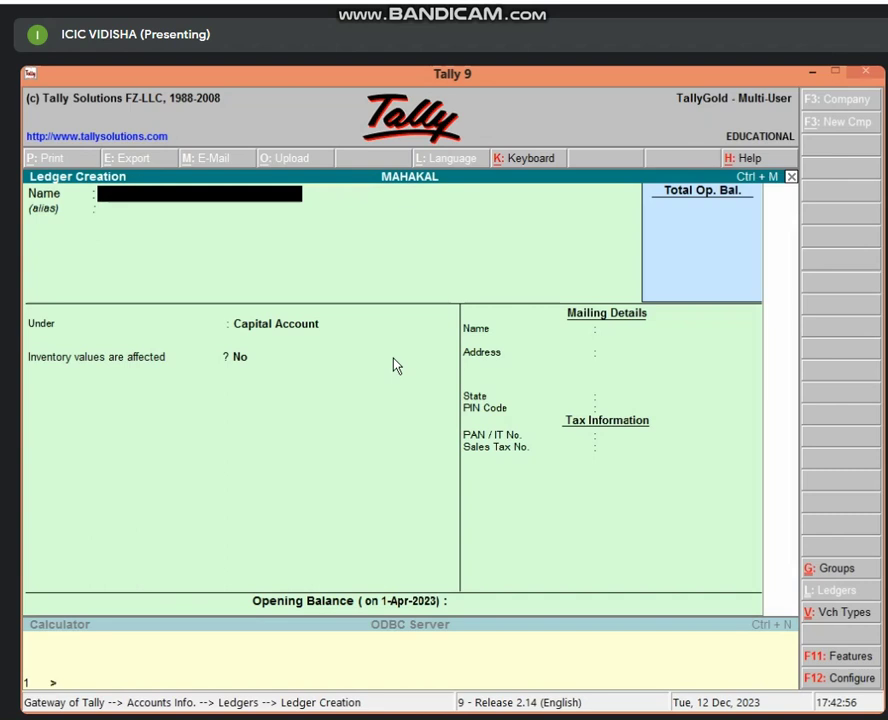
{"action": "type", "text": "PREPAI"}
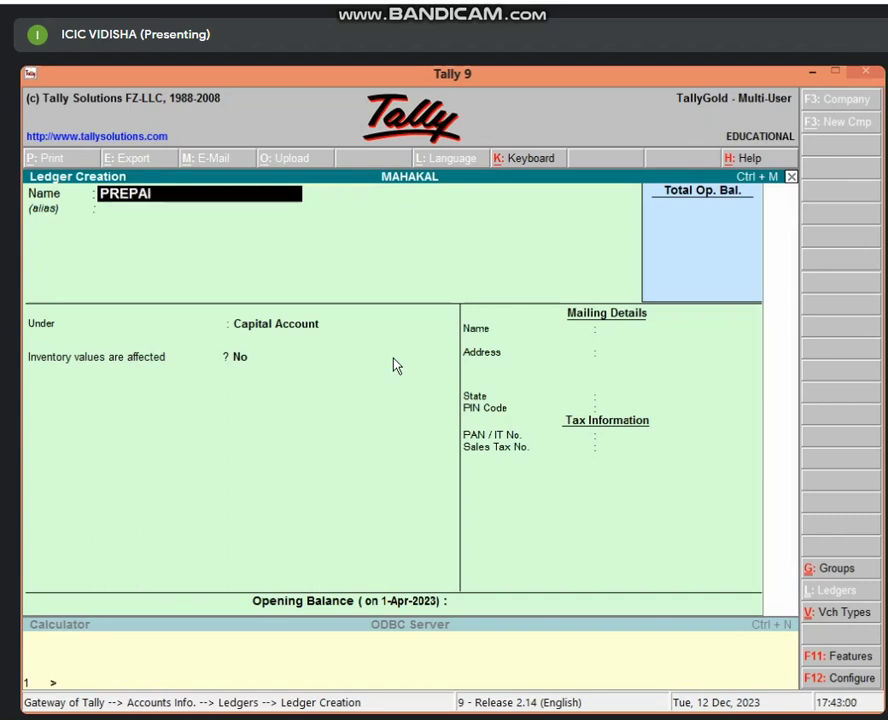
{"action": "type", "text": "S SALARY"}
{"action": "key", "text": "BackSpace"}
{"action": "key", "text": "BackSpace"}
{"action": "key", "text": "BackSpace"}
{"action": "key", "text": "BackSpace"}
{"action": "key", "text": "BackSpace"}
{"action": "key", "text": "BackSpace"}
{"action": "key", "text": "BackSpace"}
{"action": "key", "text": "BackSpace"}
{"action": "type", "text": "D SALARYT"}
{"action": "key", "text": "BackSpace"}
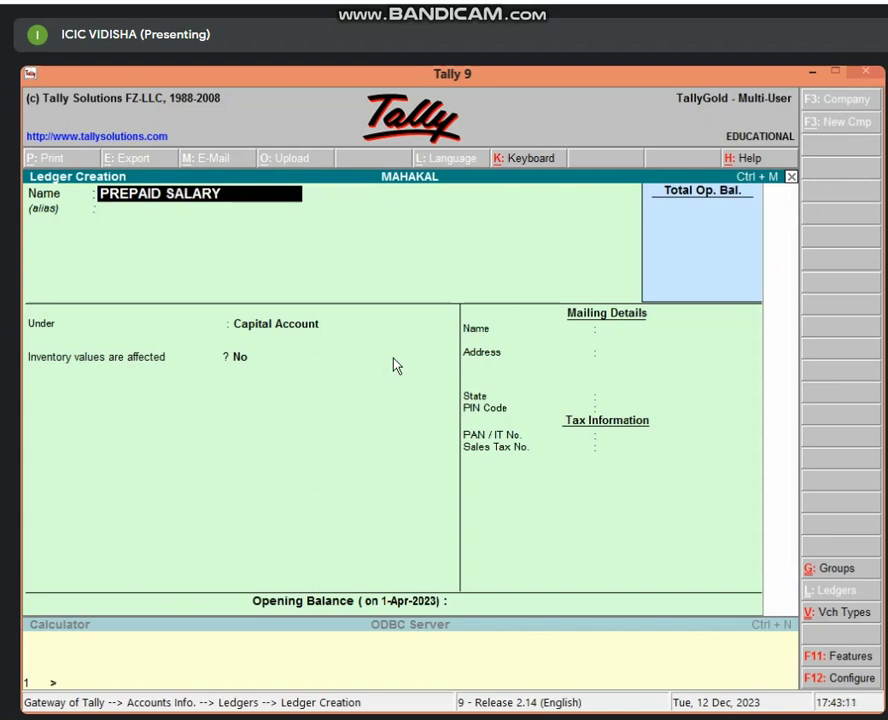
{"action": "type", "text": "A/C"}
{"action": "key", "text": "Return"}
{"action": "key", "text": "Return"}
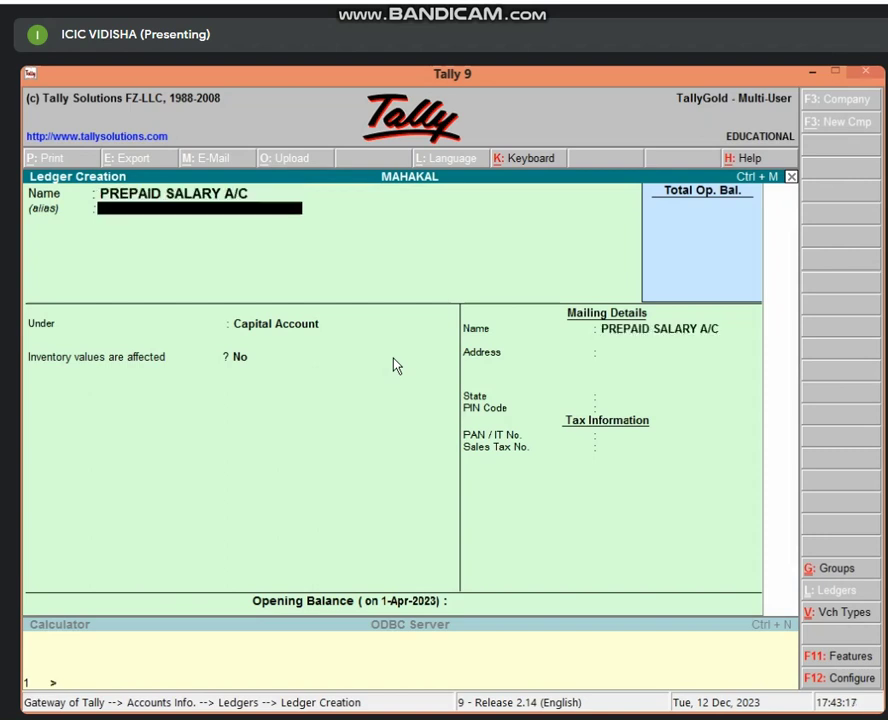
- Place the prepaid salary ledger under Current Assets, save it without an opening balance and return to the Gateway of Tally
{"action": "type", "text": "CURR"}
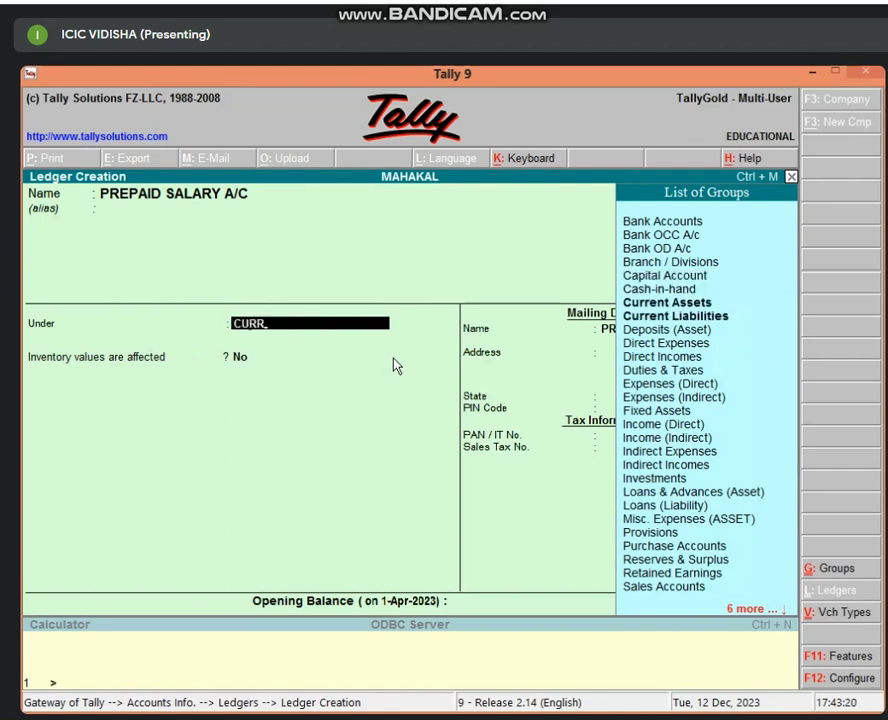
{"action": "key", "text": "Return"}
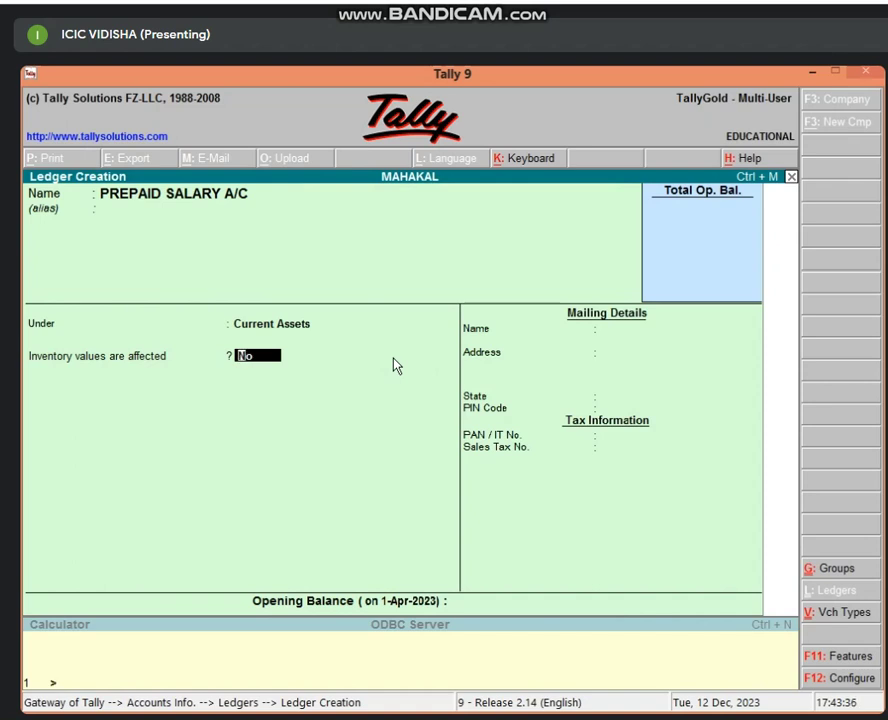
{"action": "key", "text": "Return"}
{"action": "key", "text": "Return"}
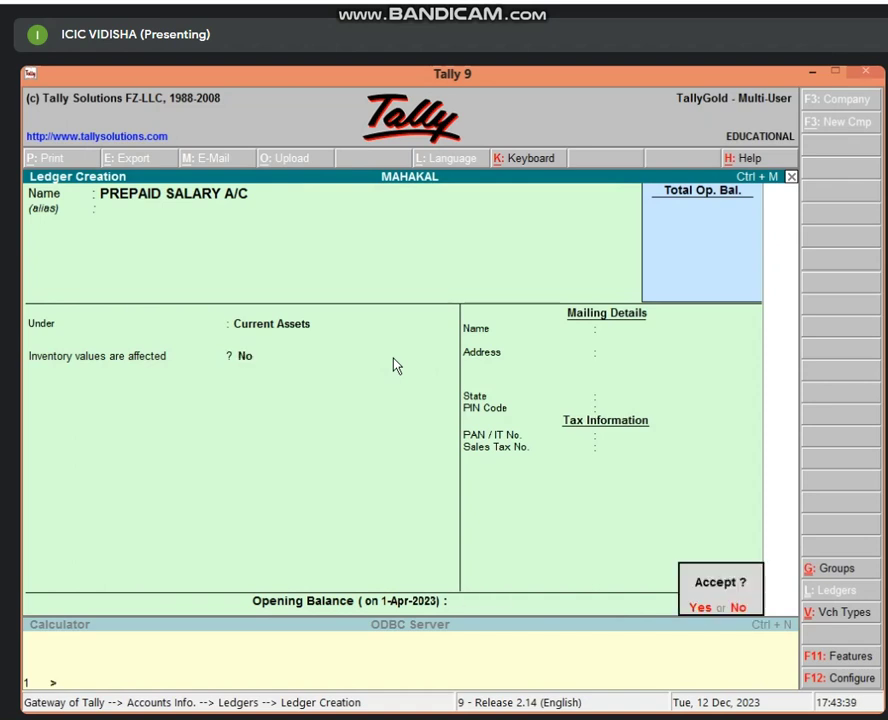
{"action": "key", "text": "Return"}
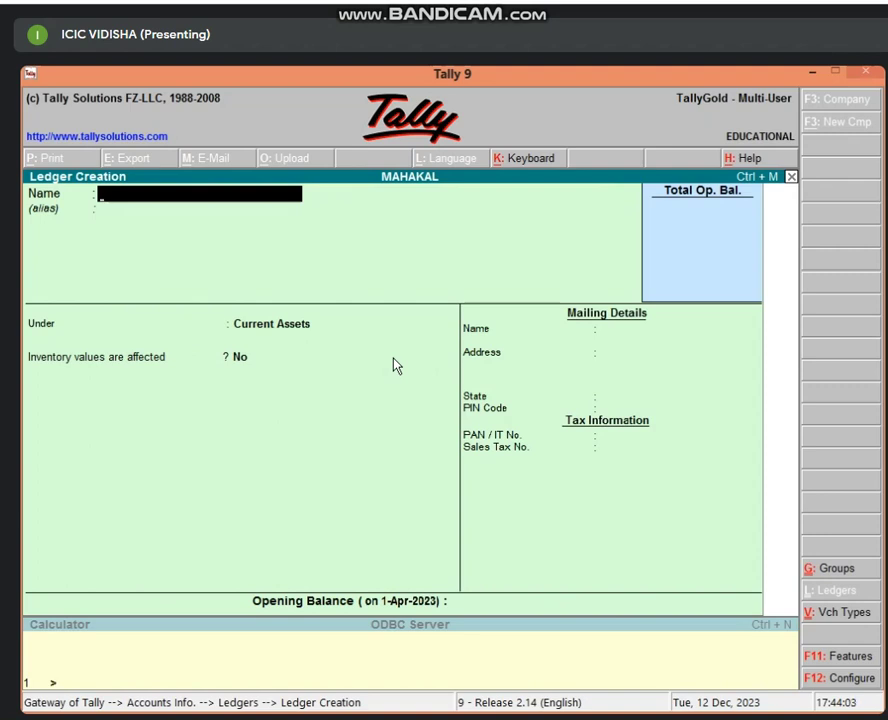
{"action": "key", "text": "Escape"}
{"action": "key", "text": "Return"}
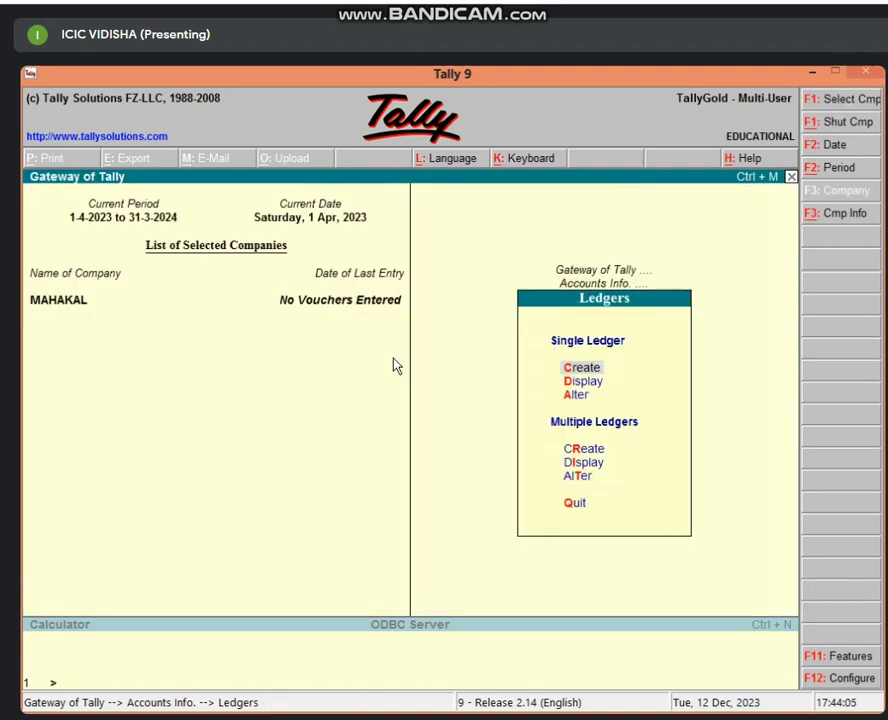
{"action": "key", "text": "Escape"}
{"action": "key", "text": "Escape"}
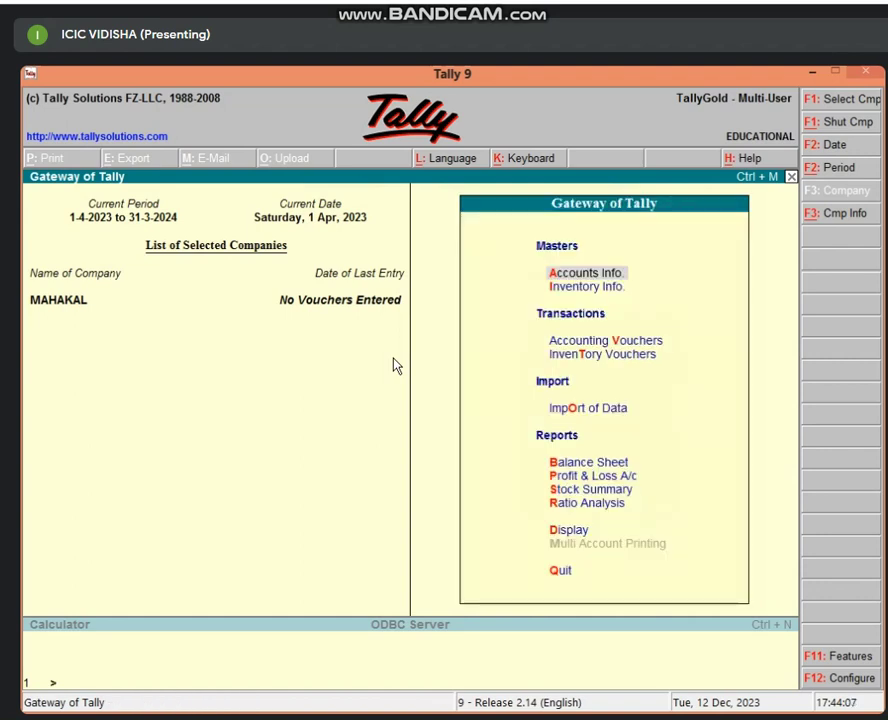
- Start a payment voucher and debit PREPAID SALARY A/C with 5000
{"action": "key", "text": "v"}
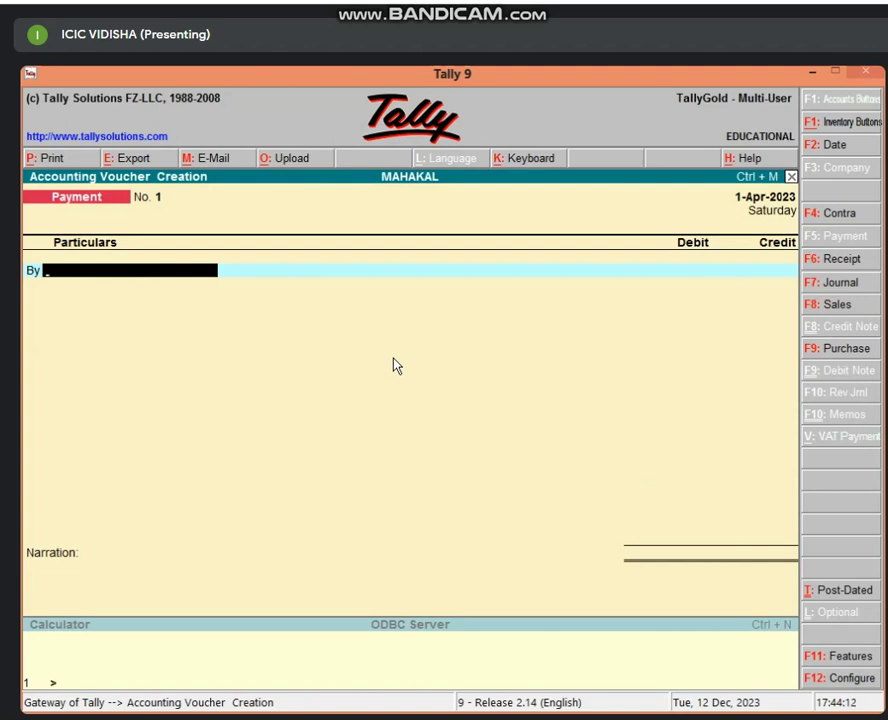
{"action": "type", "text": "PRE"}
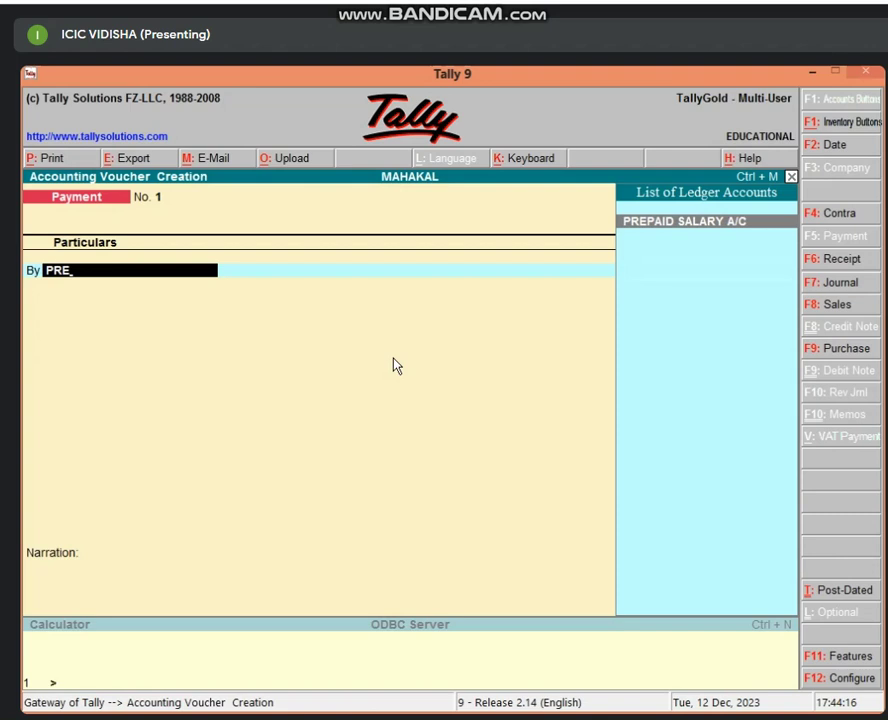
{"action": "key", "text": "Return"}
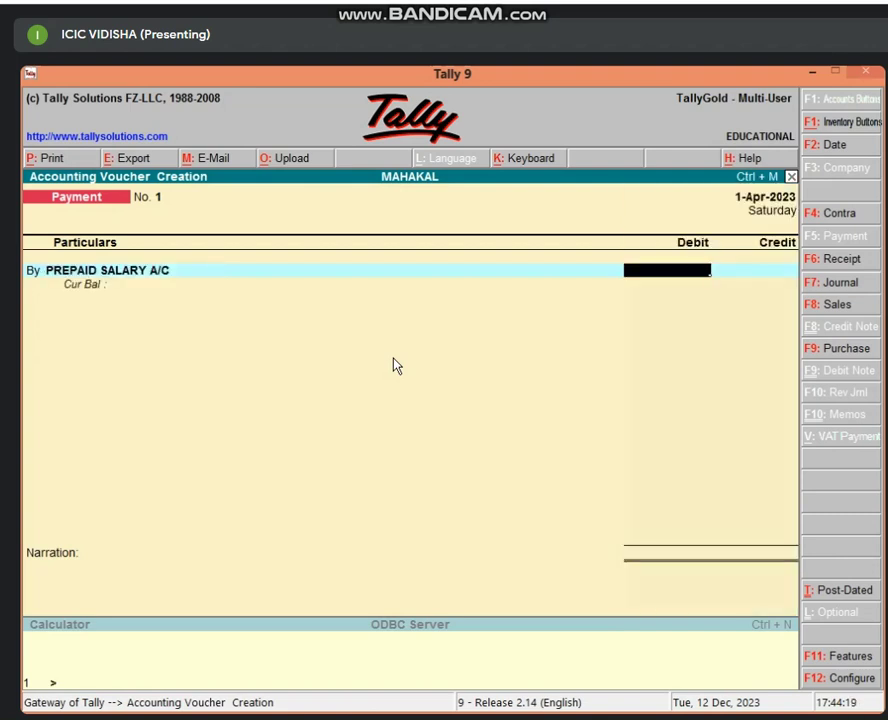
{"action": "type", "text": "5000"}
{"action": "key", "text": "Return"}
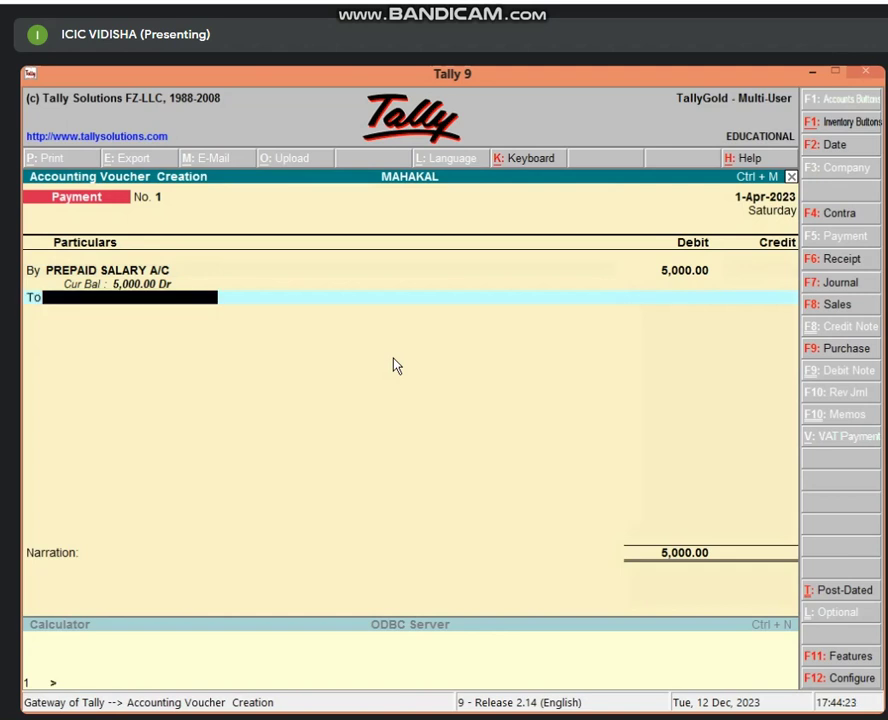
- Credit Cash with 5,000.00, save the payment voucher without a narration and leave voucher entry
{"action": "type", "text": "CAS"}
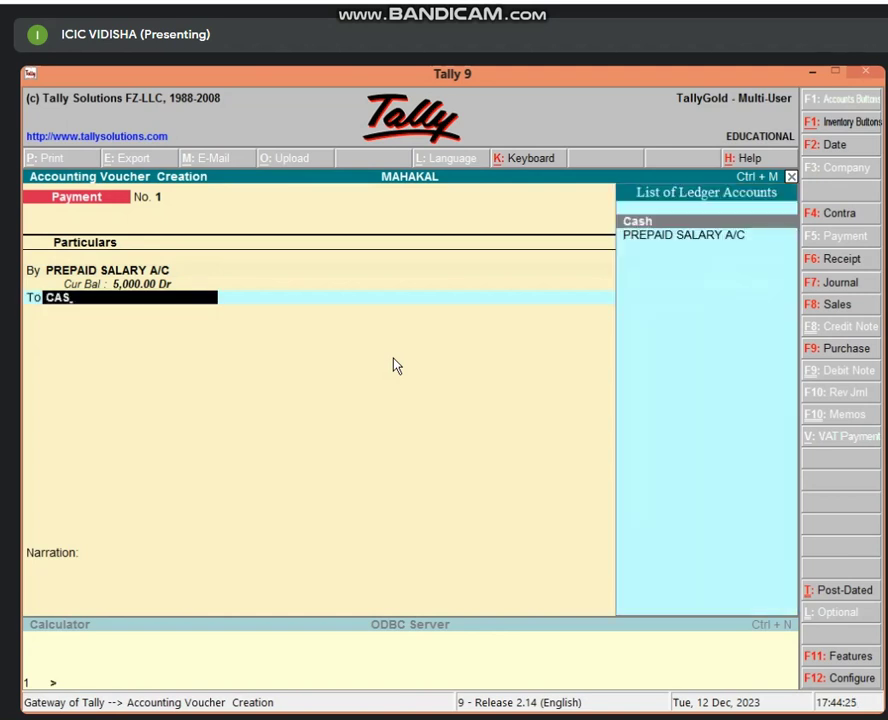
{"action": "key", "text": "Return"}
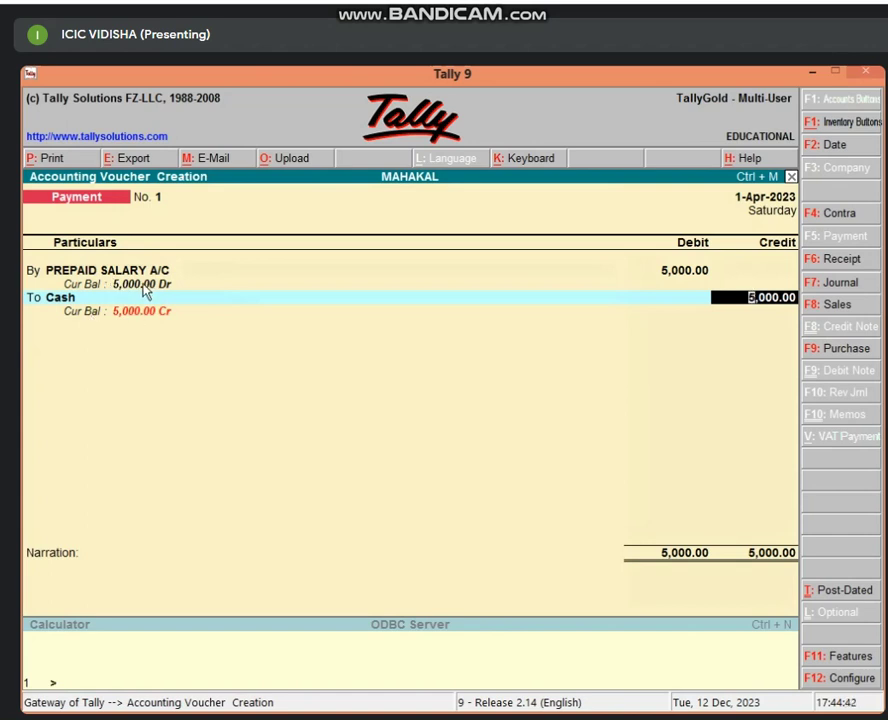
{"action": "key", "text": "Return"}
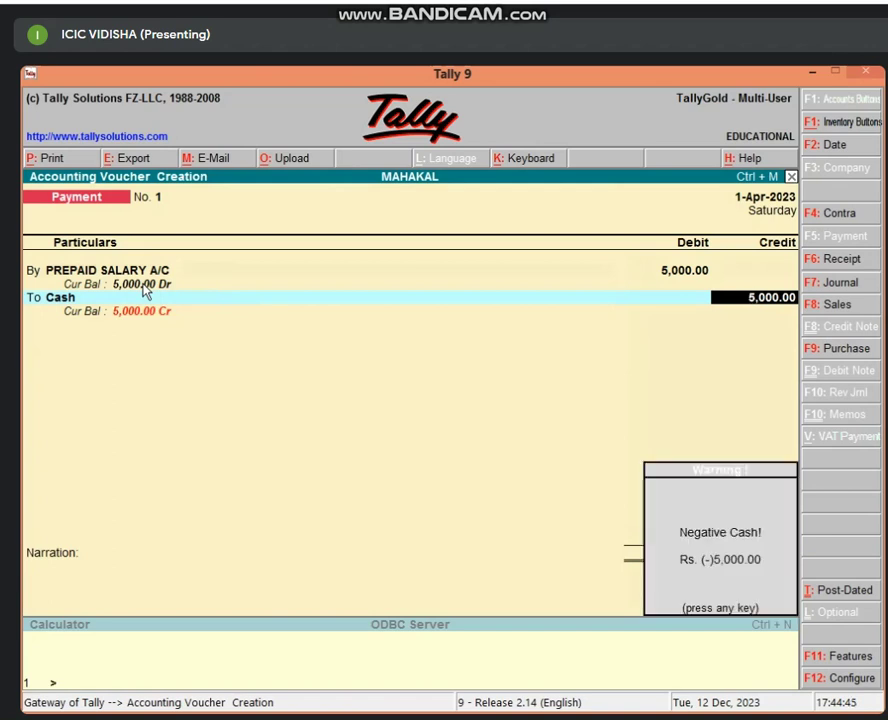
{"action": "key", "text": "Return"}
{"action": "key", "text": "Return"}
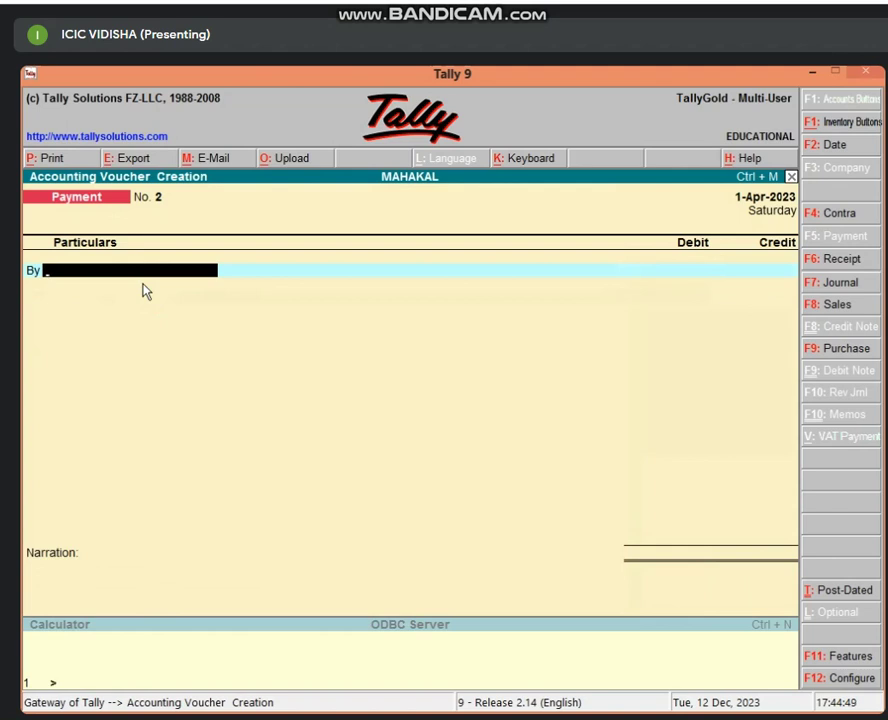
{"action": "key", "text": "Escape"}
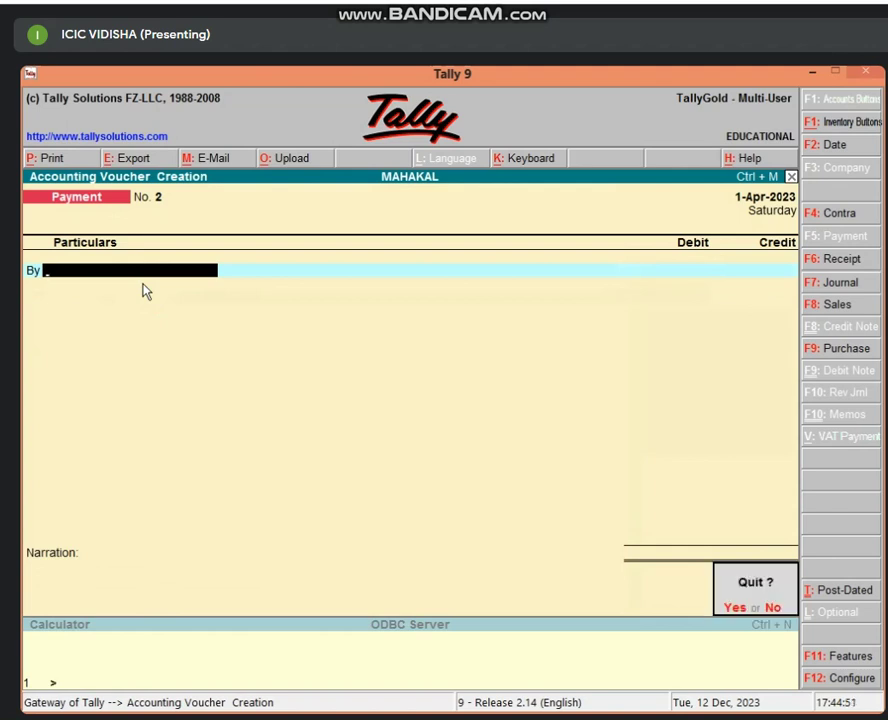
{"action": "key", "text": "Return"}
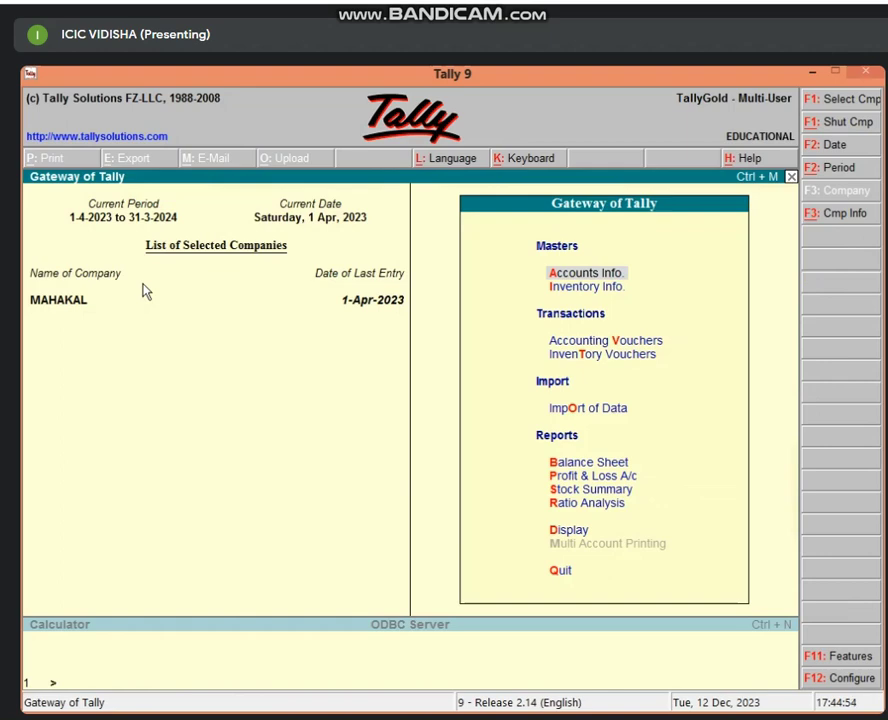
- Start a journal voucher and create the ledger COMMISSION A/C under Indirect Expenses for its debit line, without an alias
{"action": "key", "text": "v"}
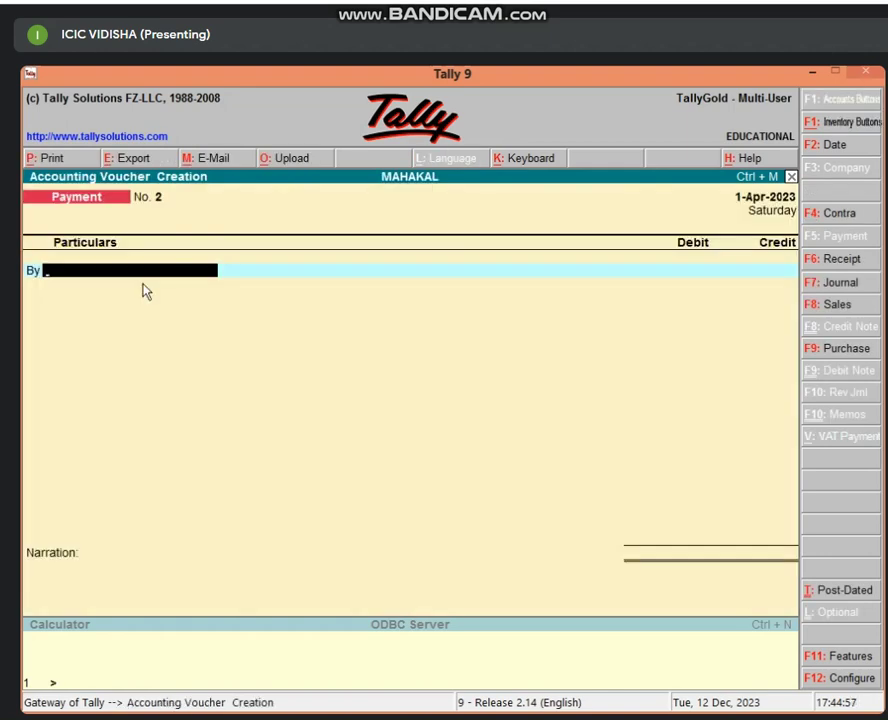
{"action": "key", "text": "F7"}
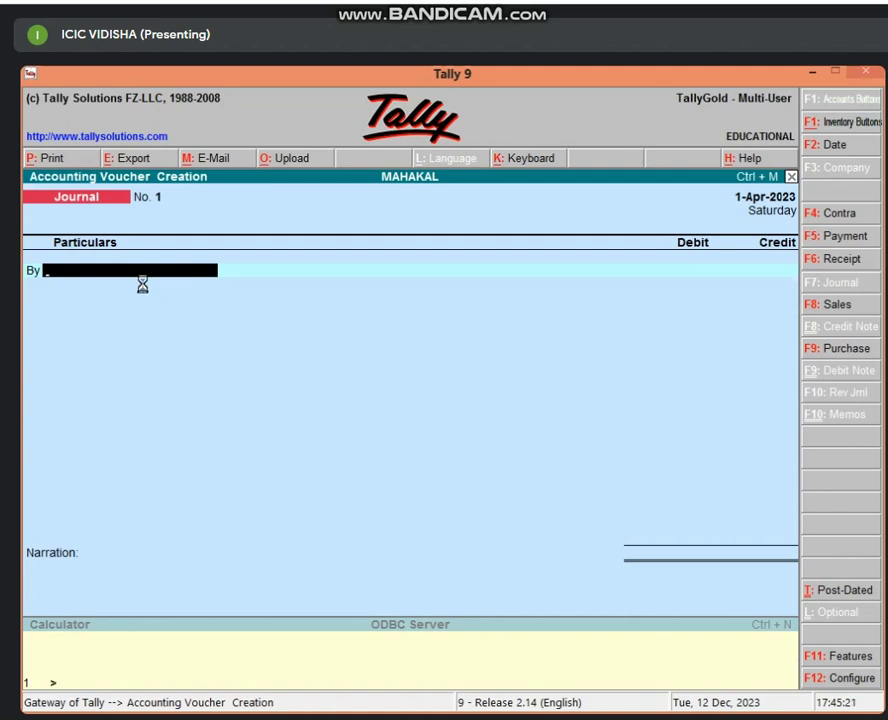
{"action": "key", "text": "alt+c"}
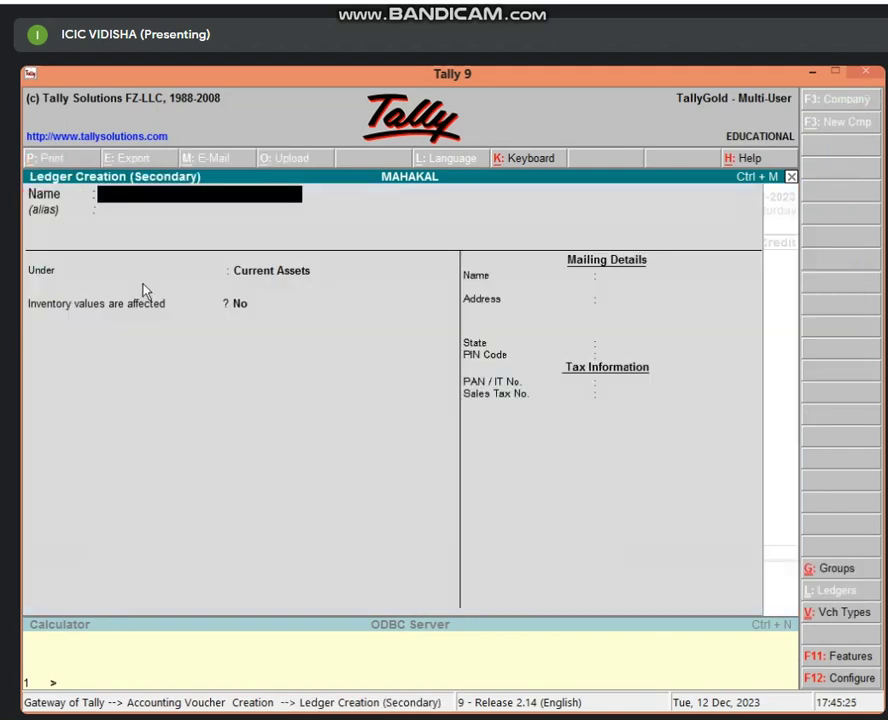
{"action": "type", "text": "COMMISSION A"}
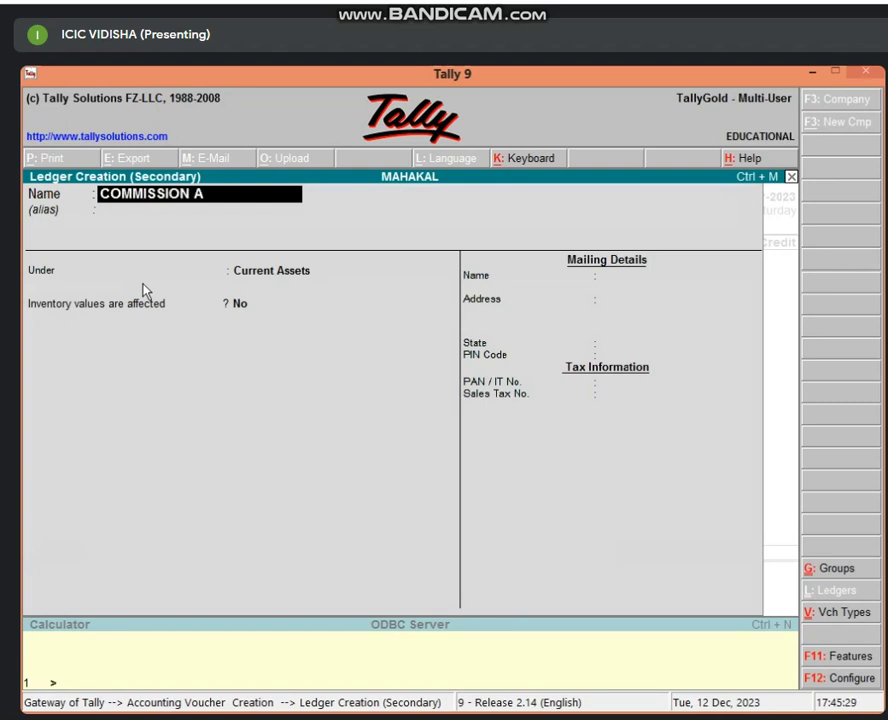
{"action": "type", "text": "/C"}
{"action": "key", "text": "Return"}
{"action": "type", "text": "INDI"}
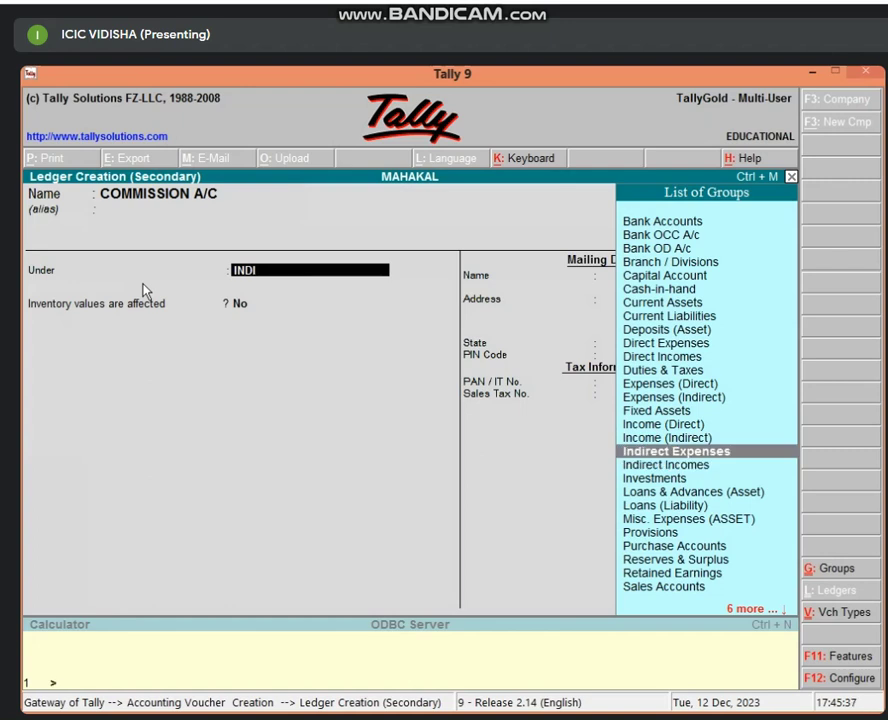
{"action": "key", "text": "Return"}
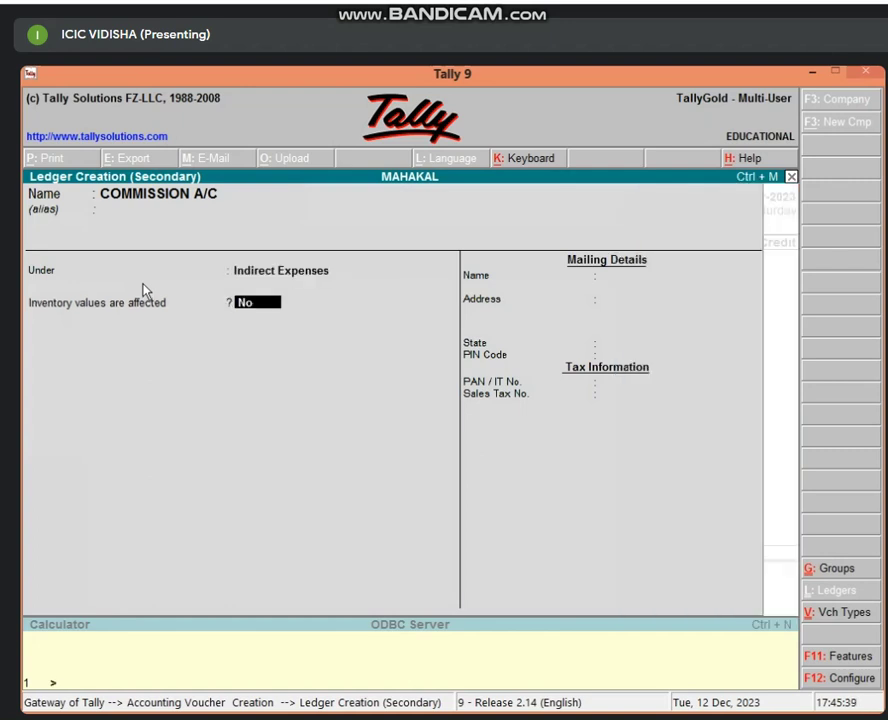
{"action": "key", "text": "Return"}
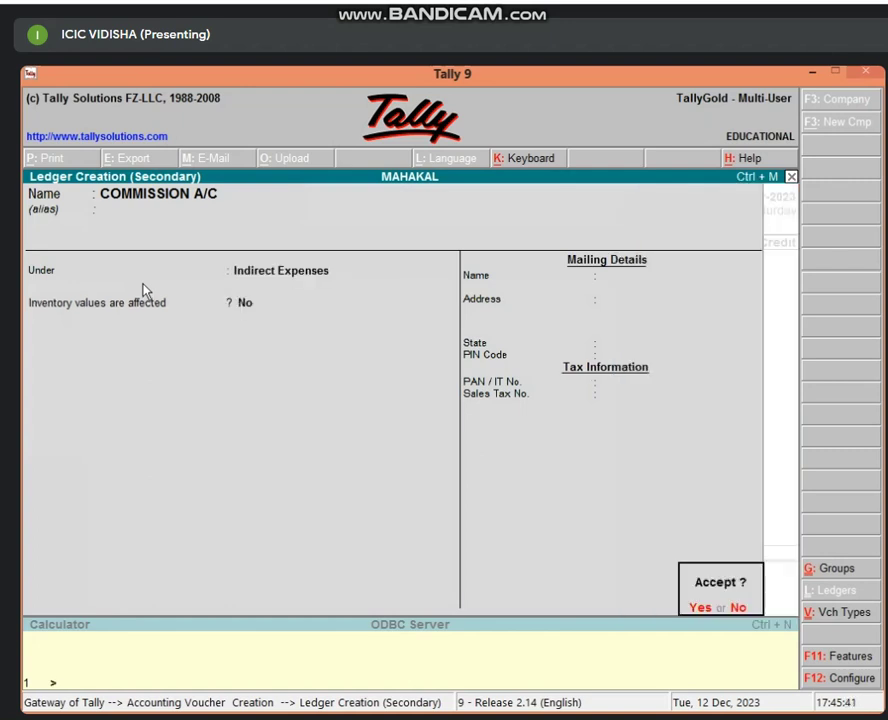
{"action": "key", "text": "Return"}
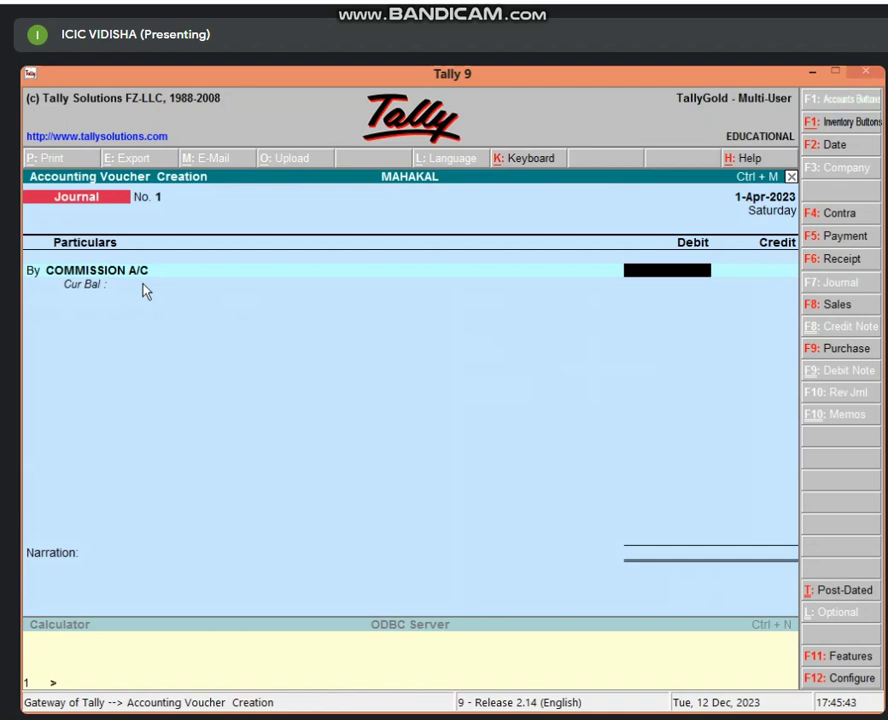
- Debit COMMISSION A/C with 5000 in the journal voucher and go on to the credit line
{"action": "type", "text": "5000"}
{"action": "key", "text": "Return"}
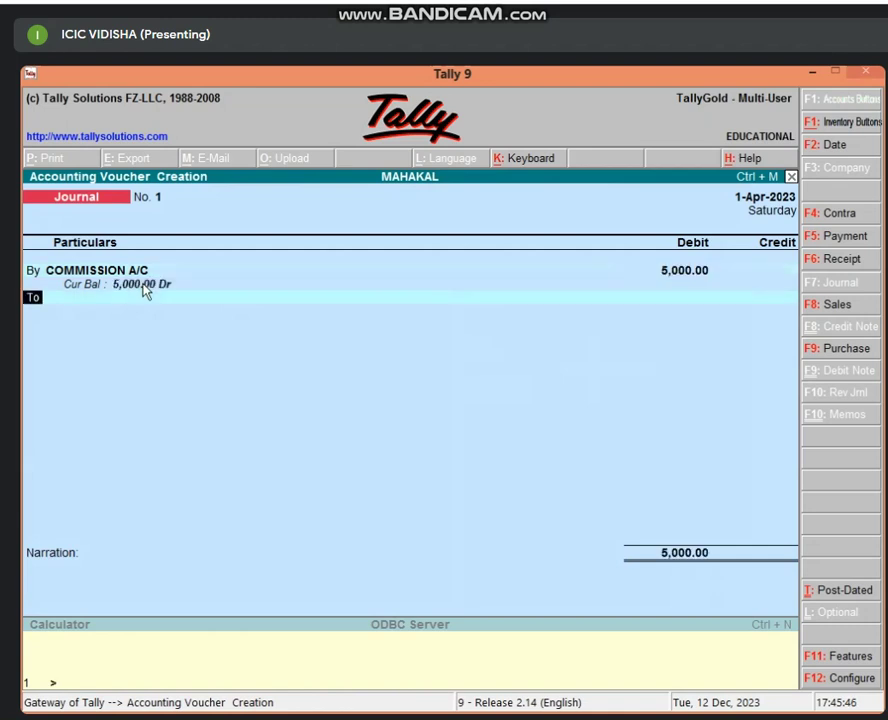
{"action": "key", "text": "Return"}
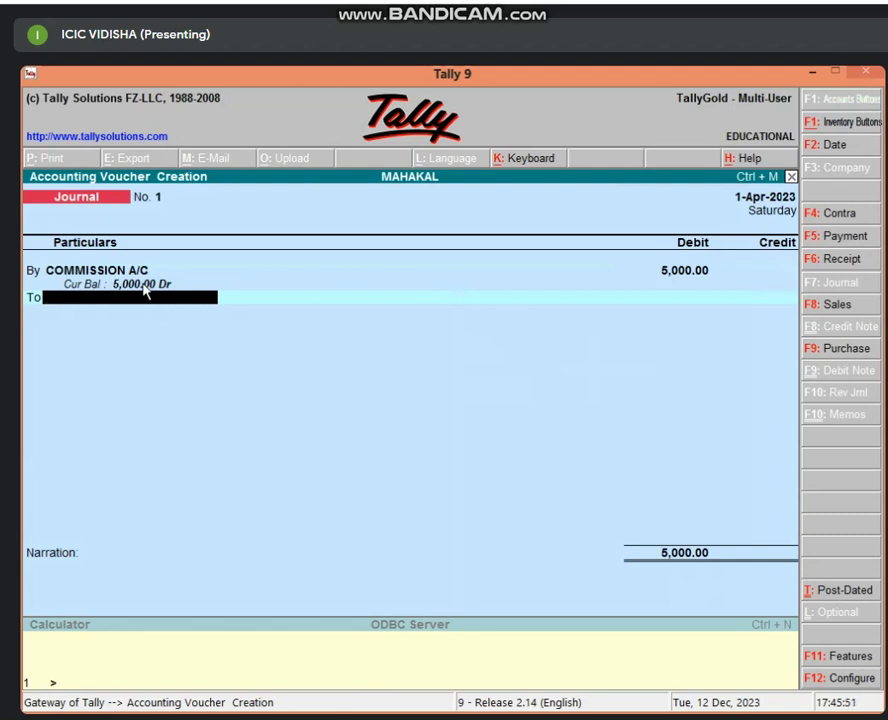
- Start a new ledger from the journal's credit line and name it OUTSTANDING COMMISSION A/C
{"action": "key", "text": "alt+c"}
{"action": "type", "text": "O"}
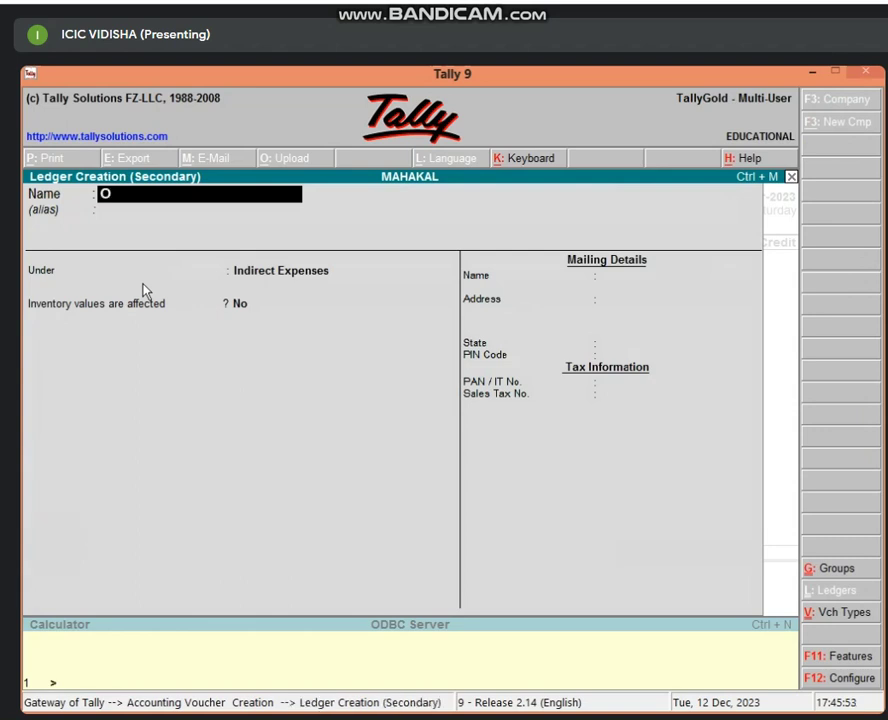
{"action": "type", "text": "UTSTANDING"}
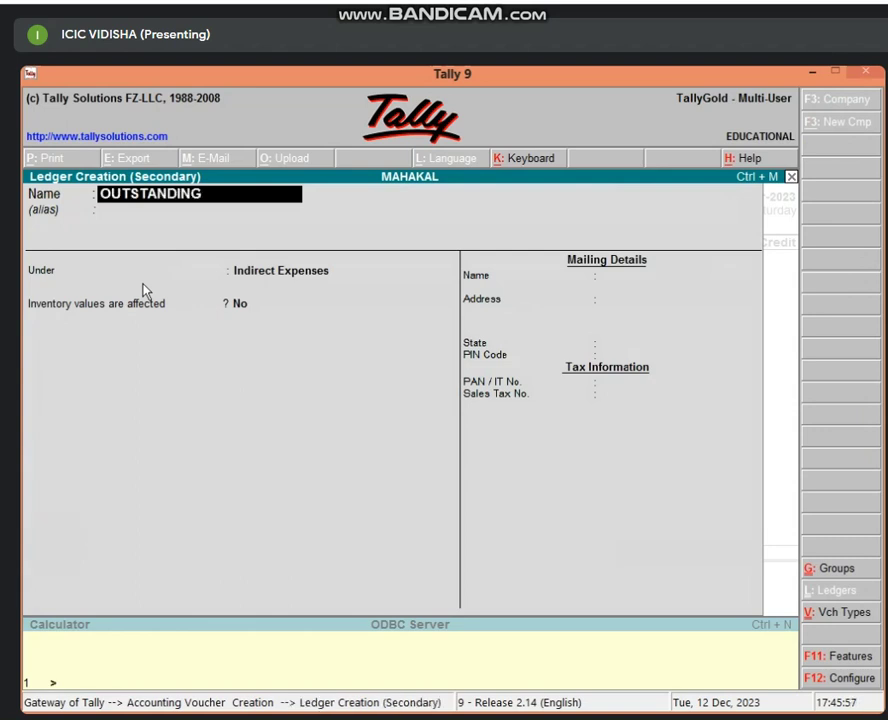
{"action": "type", "text": " COMMISSION A"}
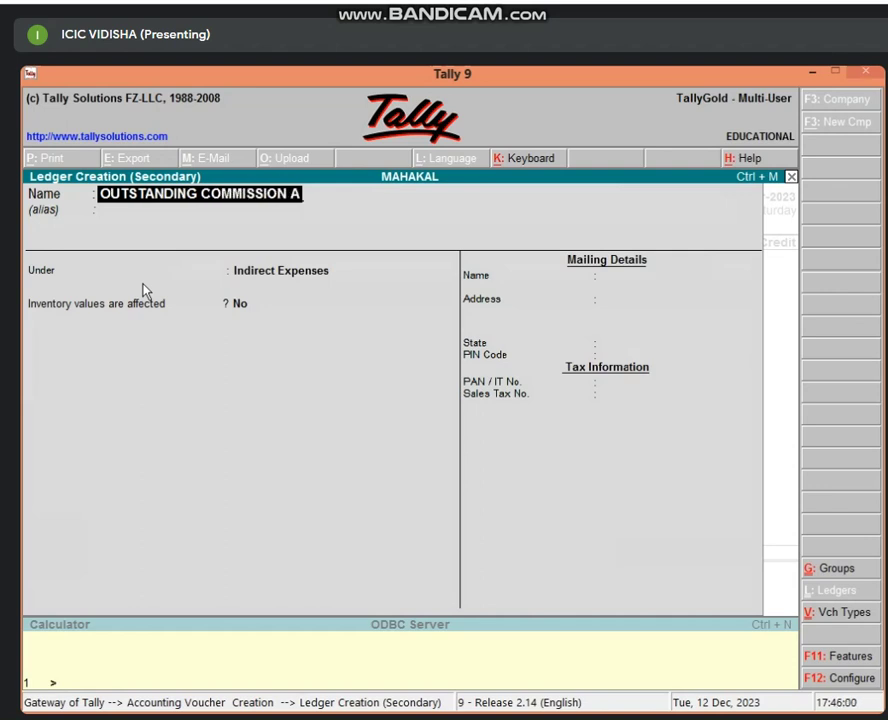
{"action": "type", "text": "/C"}
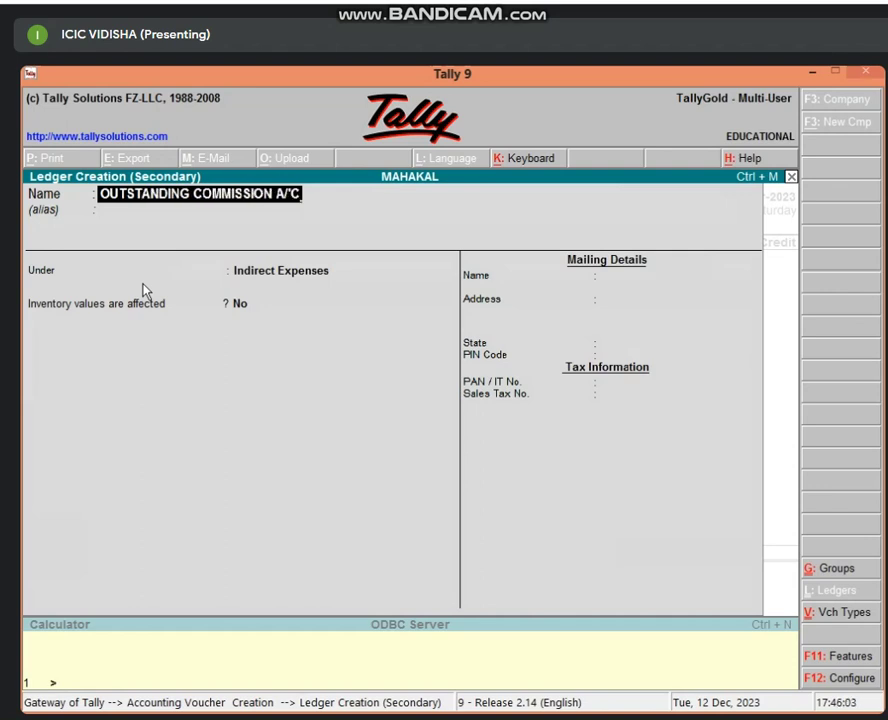
{"action": "key", "text": "BackSpace"}
{"action": "key", "text": "BackSpace"}
{"action": "type", "text": "C"}
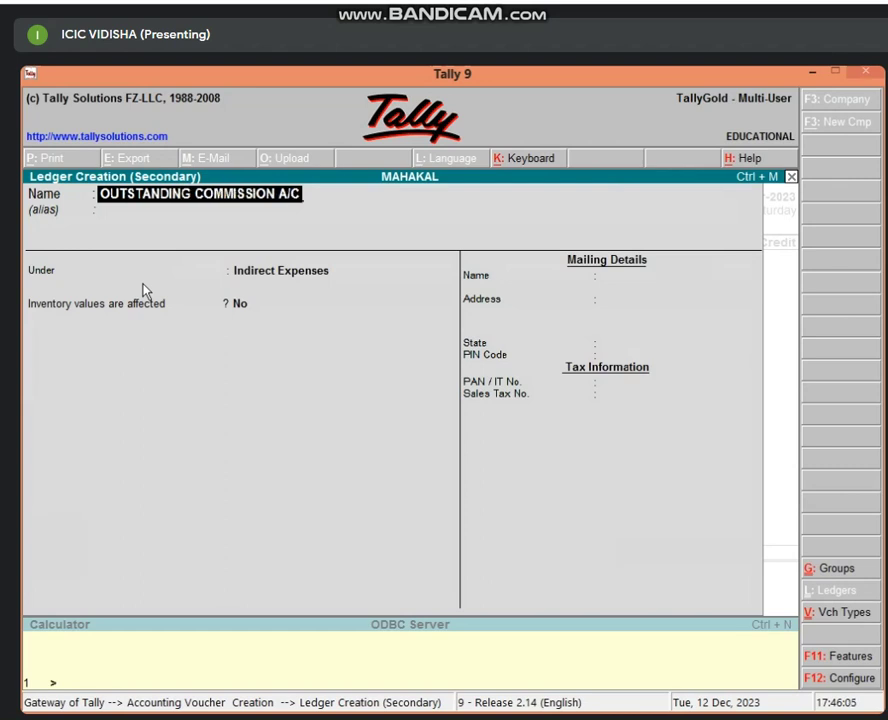
- Place the outstanding commission ledger under Current Liabilities without an alias, and save it into the journal voucher
{"action": "key", "text": "Return"}
{"action": "key", "text": "Return"}
{"action": "type", "text": "CURR"}
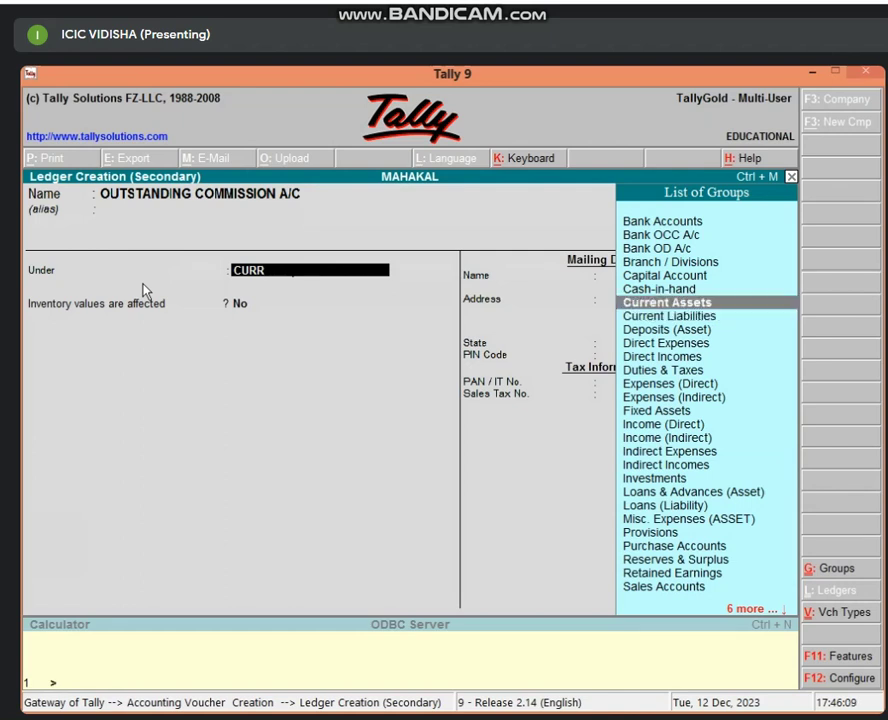
{"action": "key", "text": "Down"}
{"action": "key", "text": "Return"}
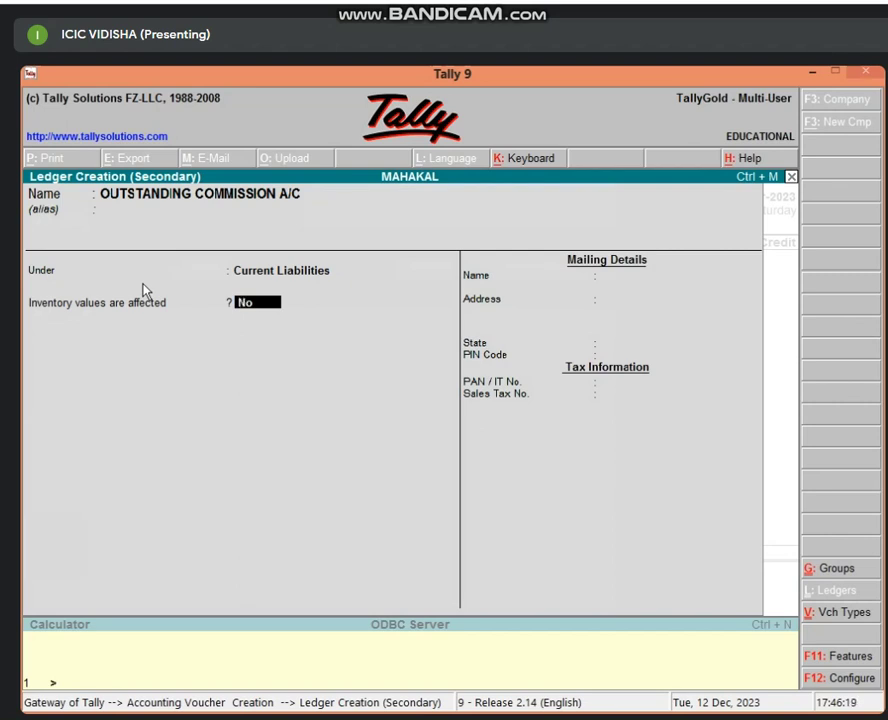
{"action": "key", "text": "Return"}
{"action": "key", "text": "Return"}
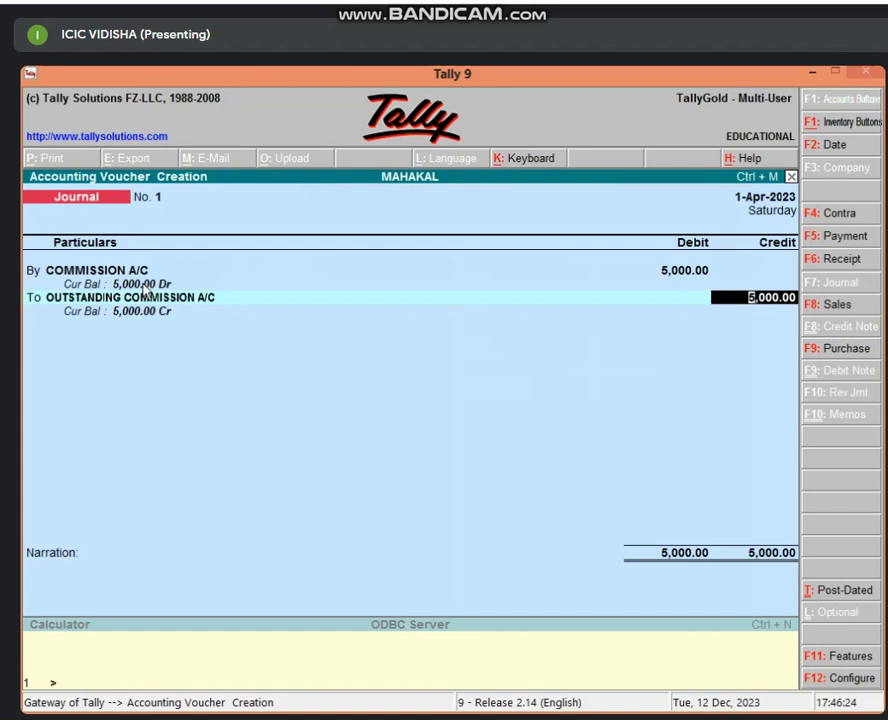
- Credit OUTSTANDING COMMISSION A/C with 5,000.00, save the journal voucher without a narration and leave voucher entry
{"action": "key", "text": "Return"}
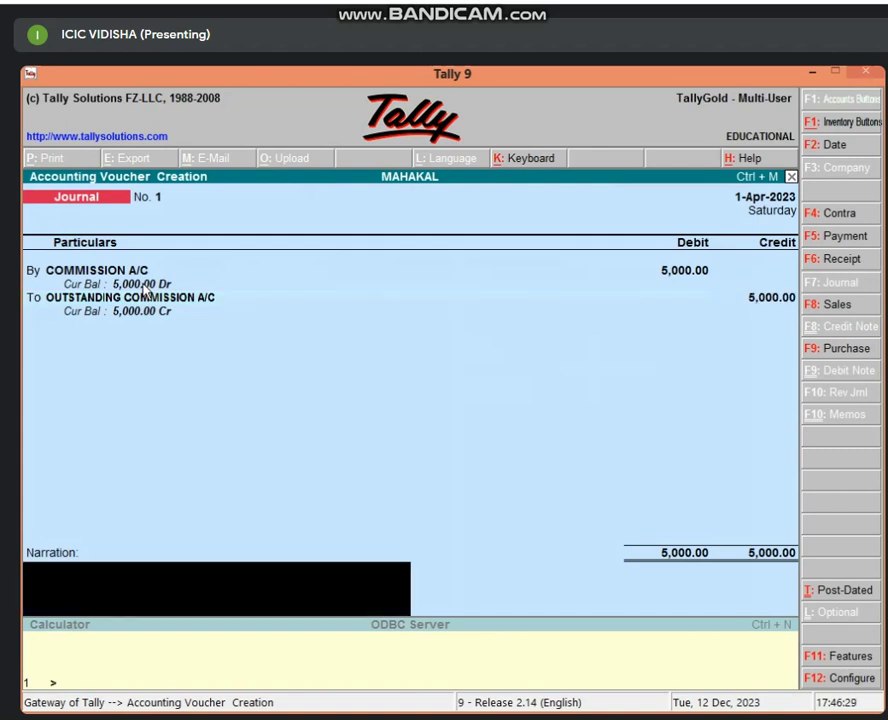
{"action": "key", "text": "Return"}
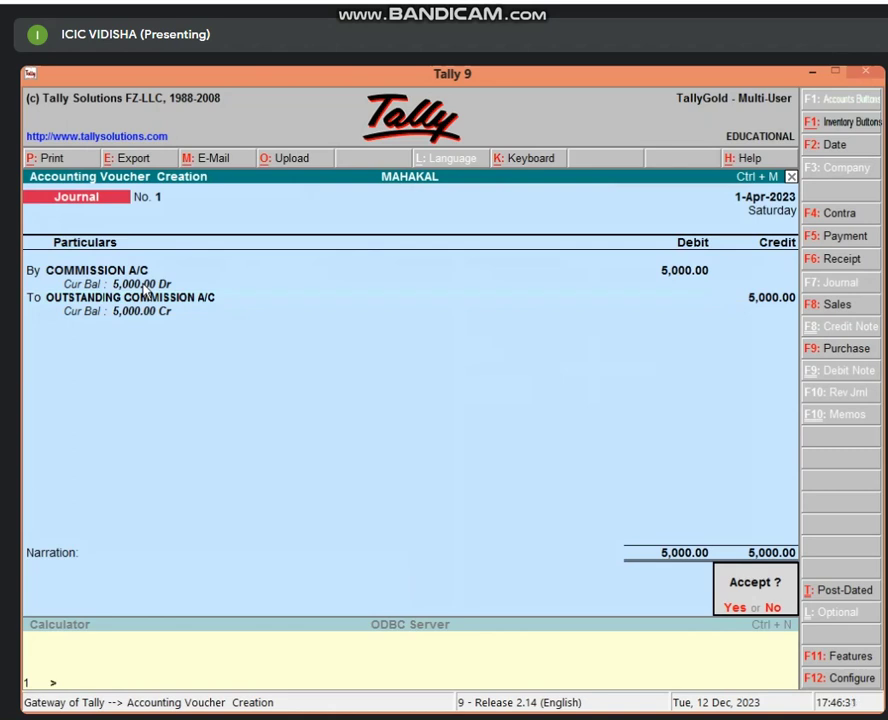
{"action": "key", "text": "y"}
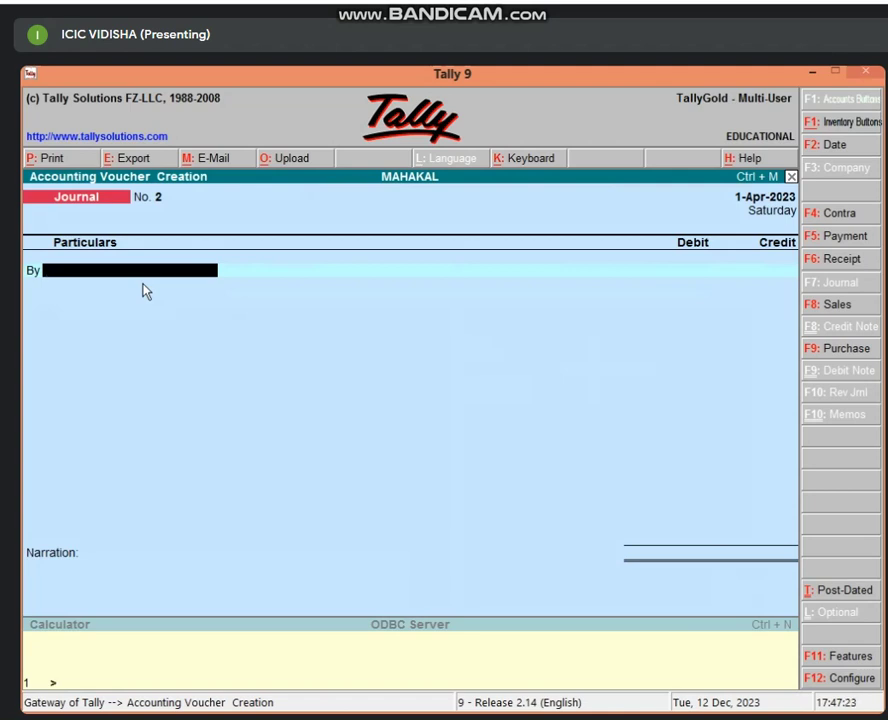
{"action": "key", "text": "Escape"}
{"action": "key", "text": "Return"}
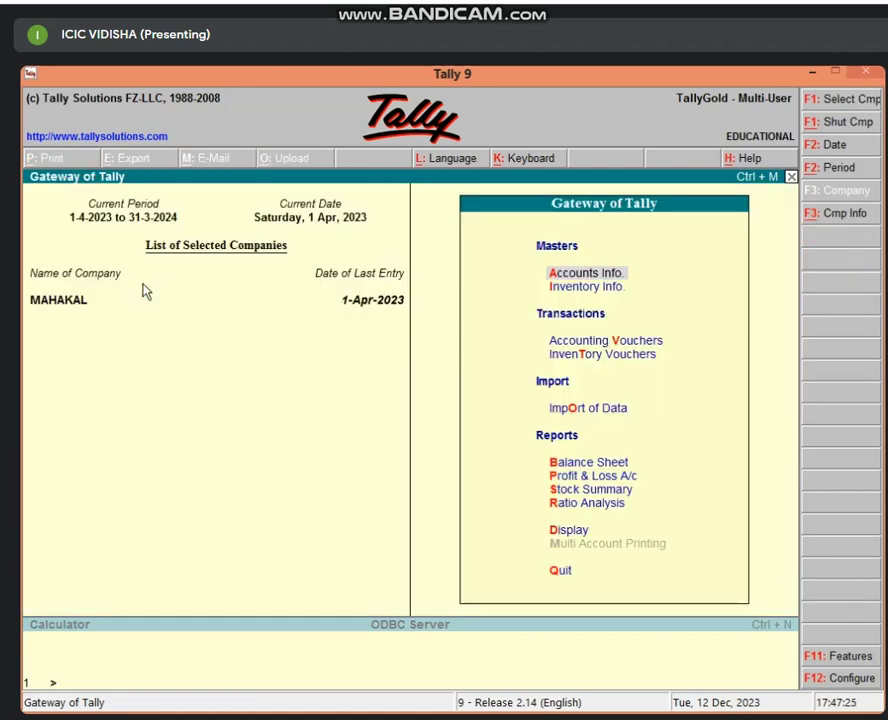
- Start a payment voucher and create the ledger RENT A/C under Indirect Expenses for its debit line, without an alias
{"action": "key", "text": "v"}
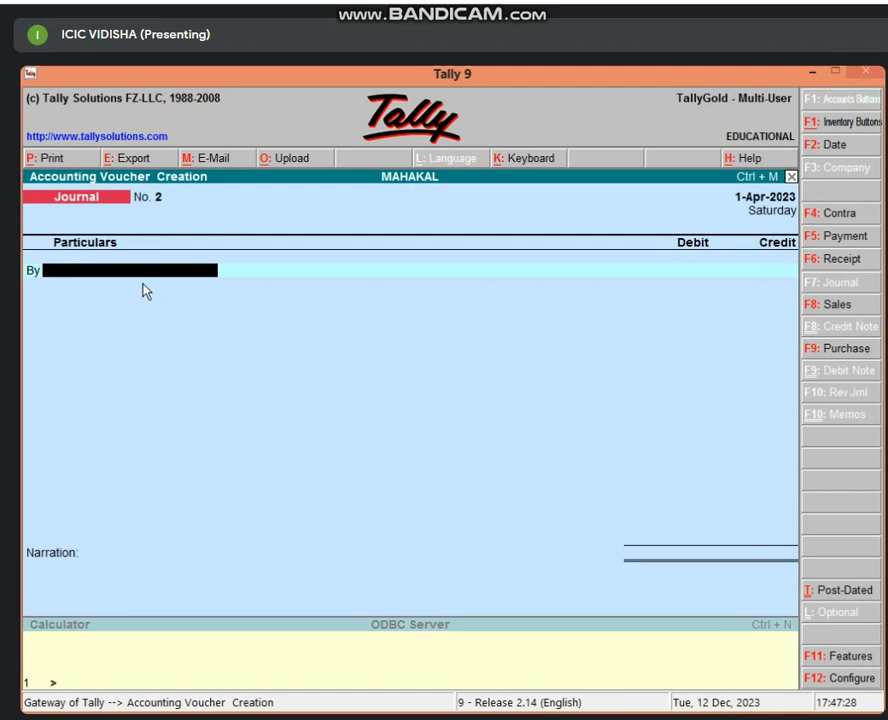
{"action": "key", "text": "F5"}
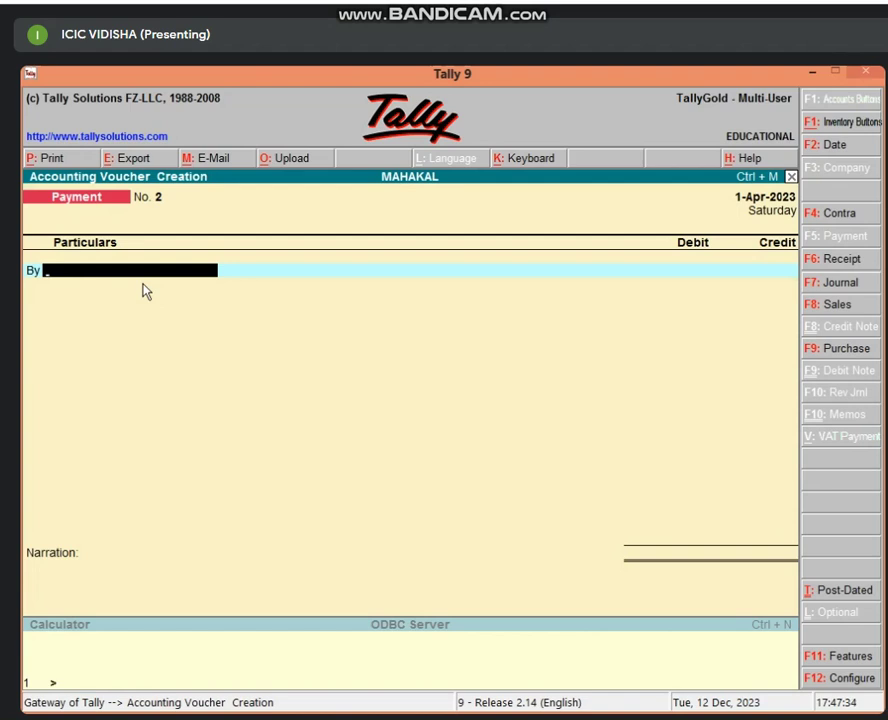
{"action": "key", "text": "alt+c"}
{"action": "type", "text": "RENT"}
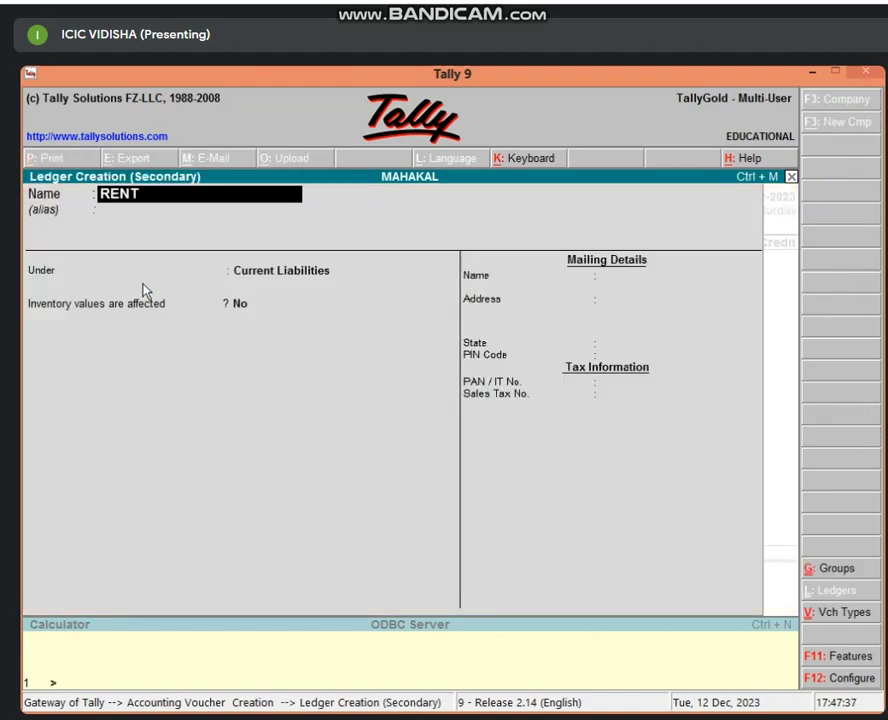
{"action": "type", "text": " A/C"}
{"action": "key", "text": "Return"}
{"action": "key", "text": "Return"}
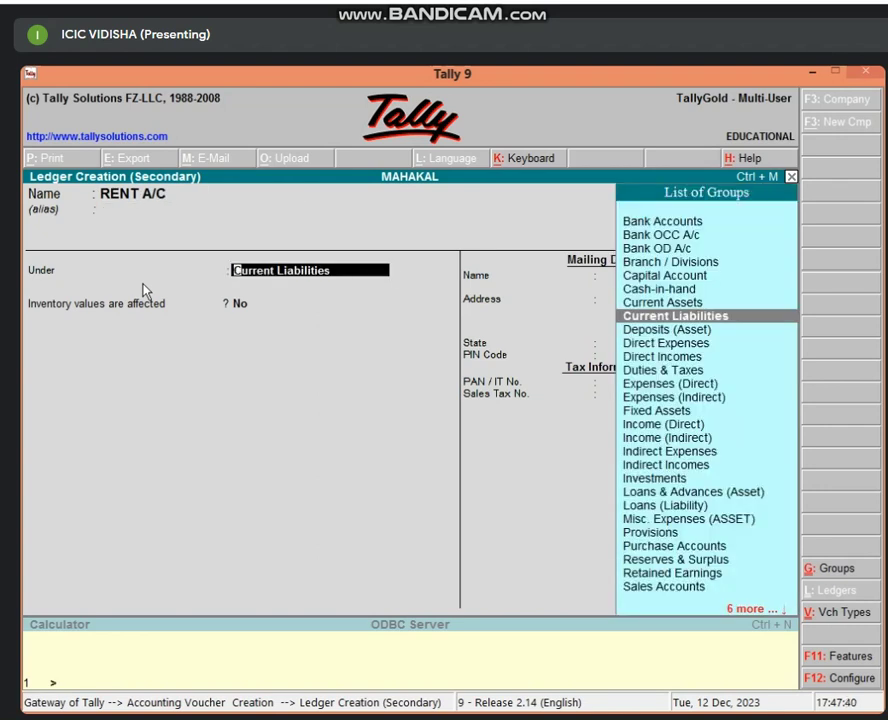
{"action": "type", "text": "IND"}
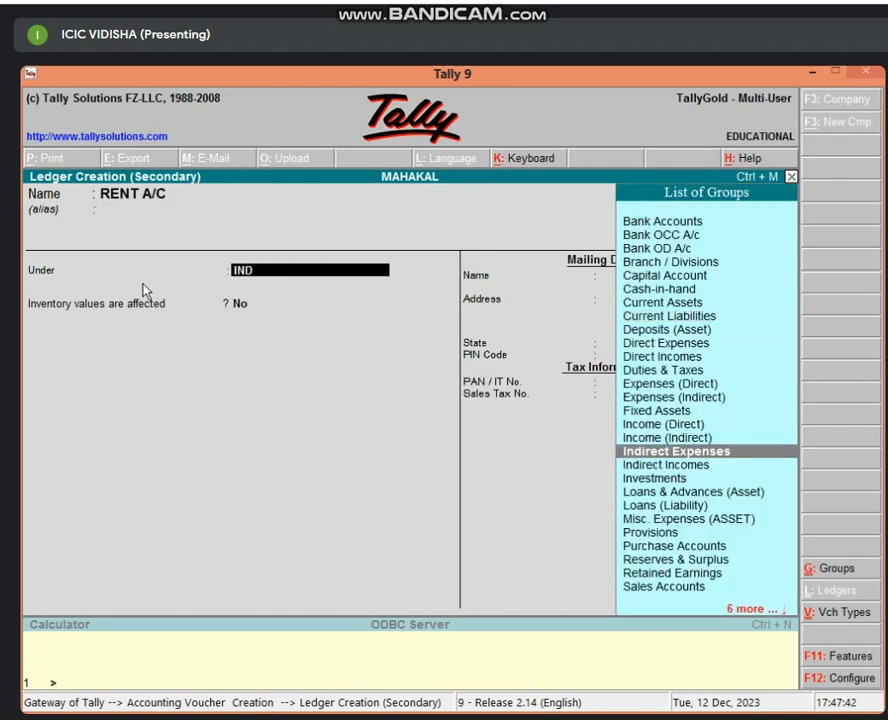
{"action": "key", "text": "Return"}
{"action": "key", "text": "Return"}
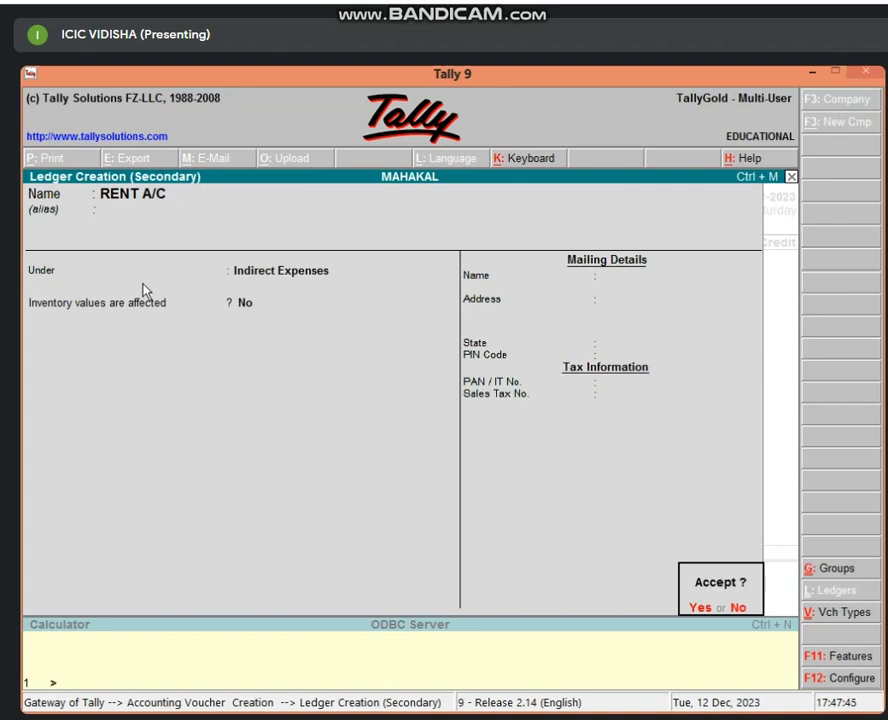
{"action": "key", "text": "Return"}
- Debit RENT A/C with 10000 in the payment voucher and go on to the credit line
{"action": "type", "text": "10000"}
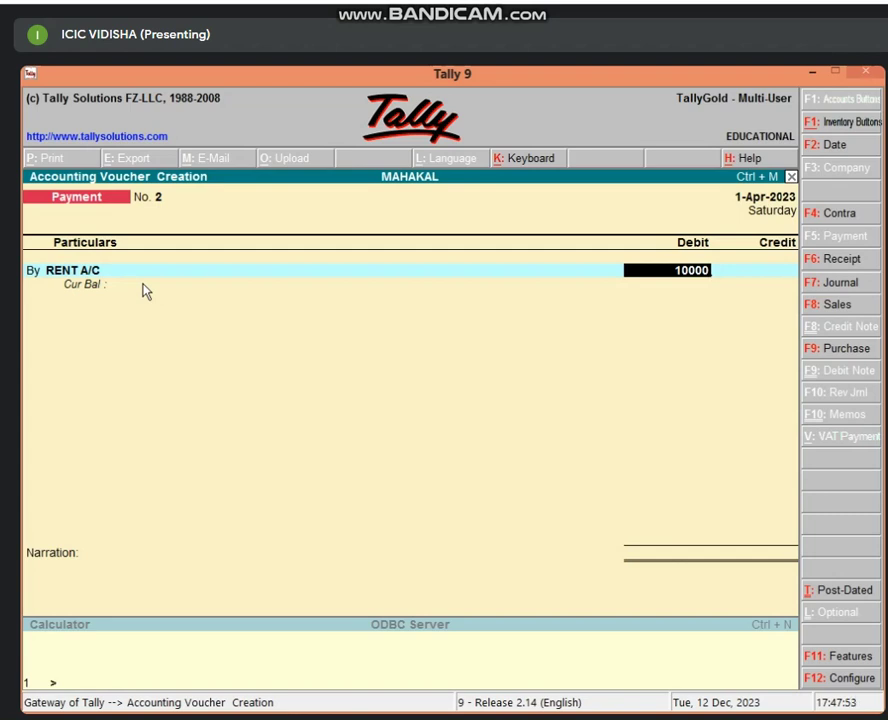
{"action": "key", "text": "Return"}
{"action": "key", "text": "Return"}
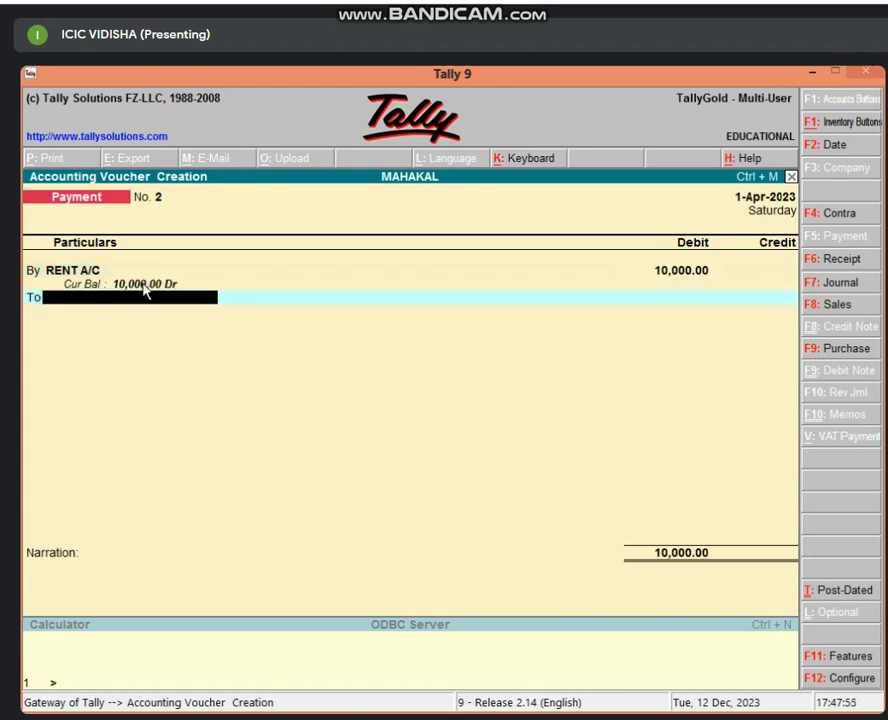
- Credit Cash with 10,000.00 and save the rent payment voucher without a narration
{"action": "type", "text": "CA"}
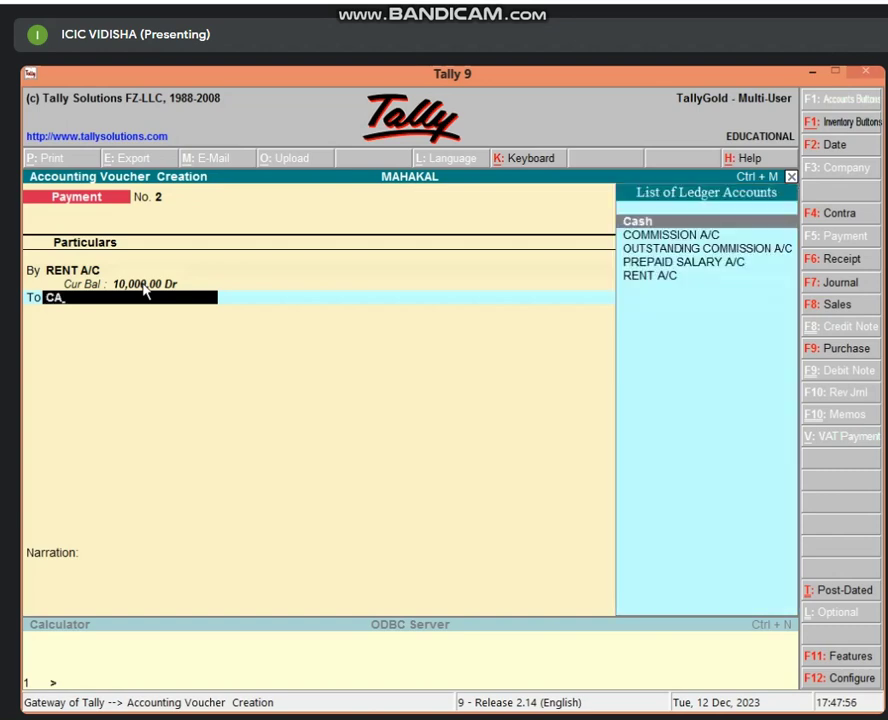
{"action": "key", "text": "Return"}
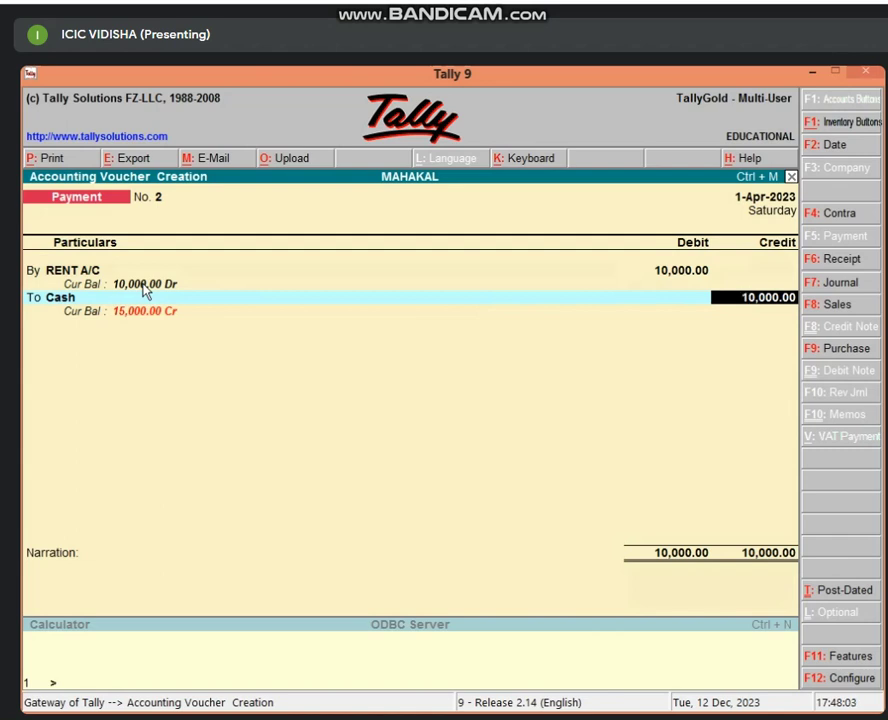
{"action": "key", "text": "Return"}
{"action": "key", "text": "Return"}
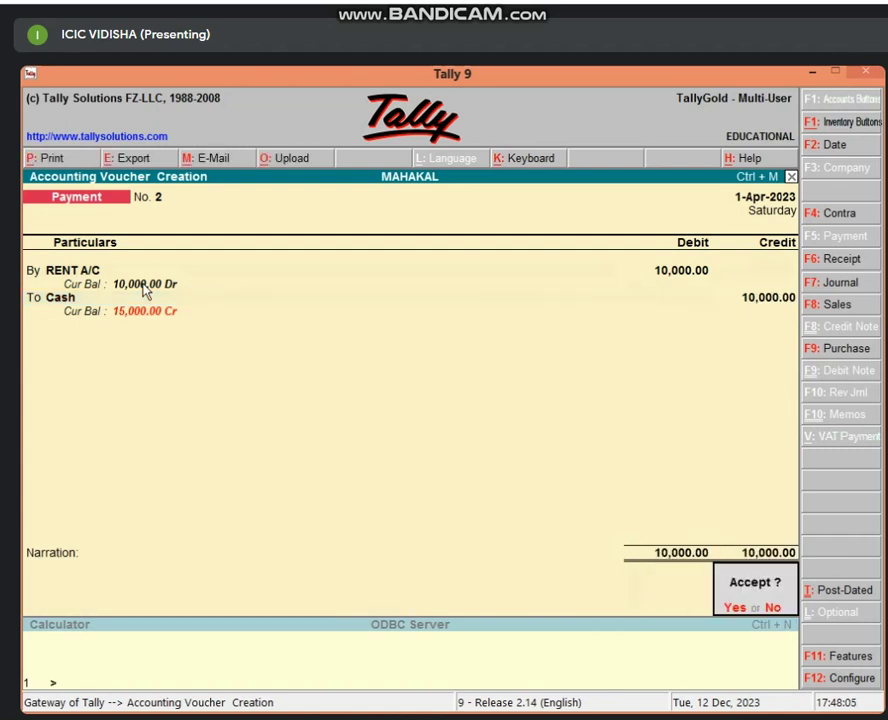
{"action": "key", "text": "Return"}
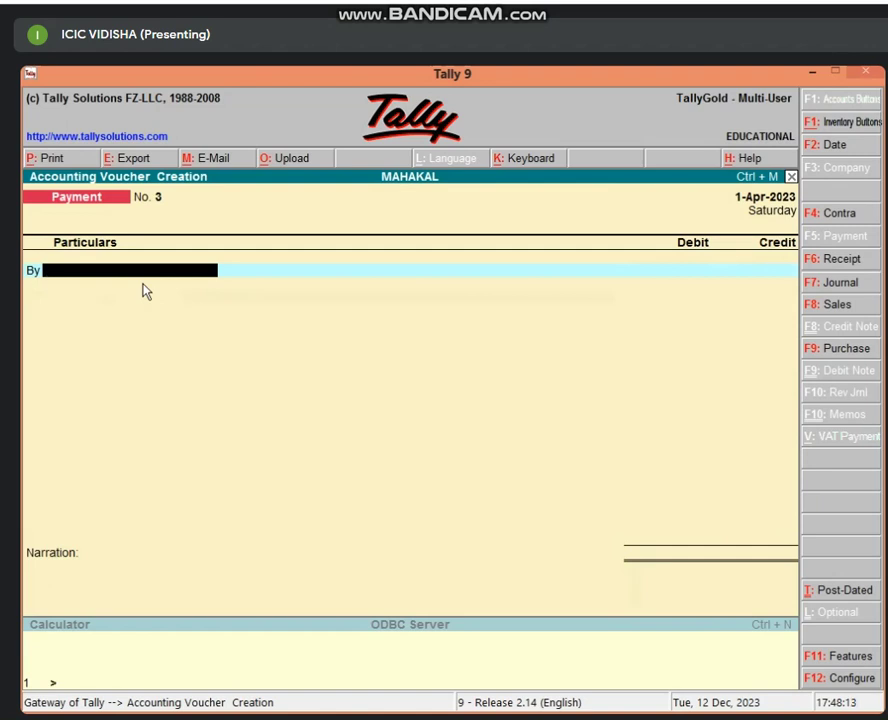
- Start a journal voucher, debit RENT A/C with 10,000.00 and go on to the credit line
{"action": "key", "text": "F7"}
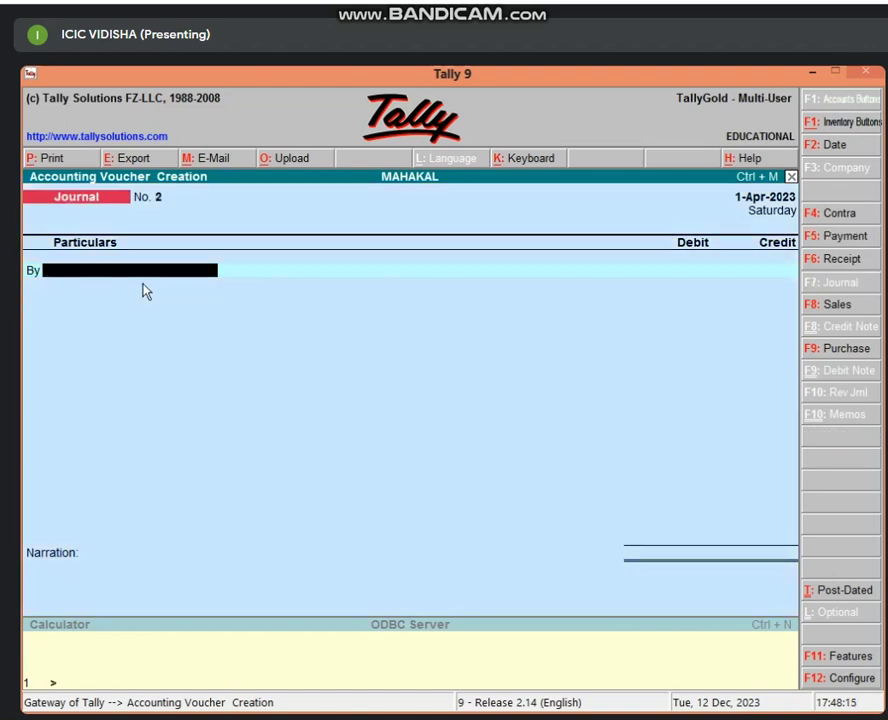
{"action": "type", "text": "RE"}
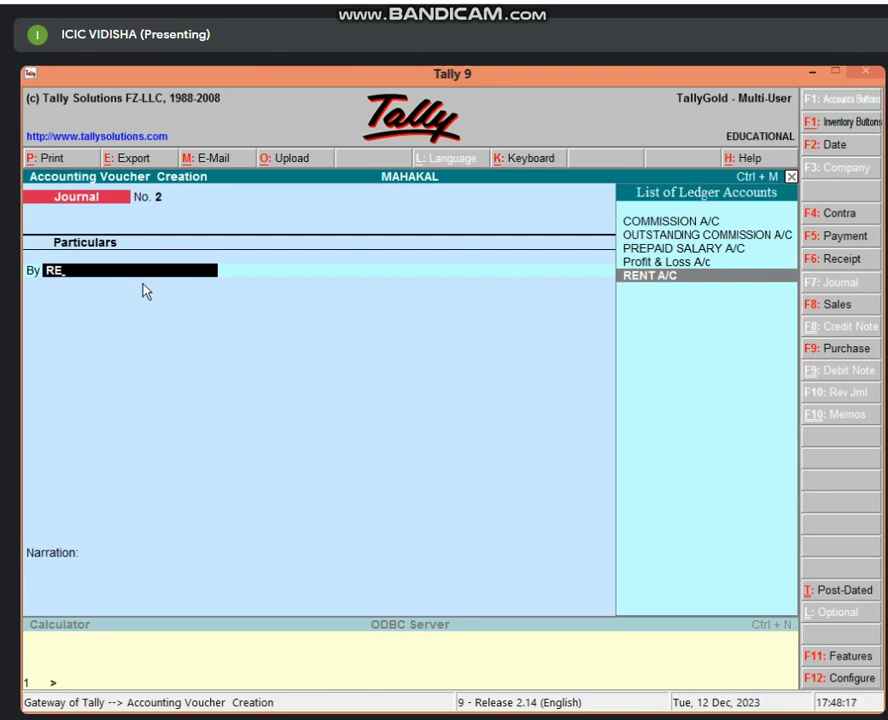
{"action": "key", "text": "Return"}
{"action": "type", "text": "10,00"}
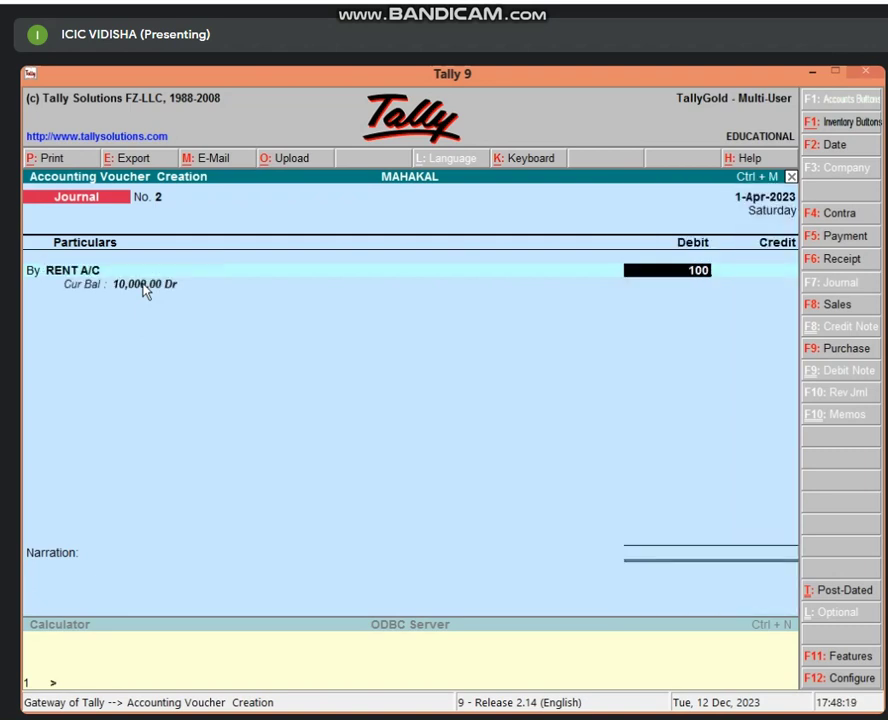
{"action": "type", "text": "00"}
{"action": "key", "text": "Return"}
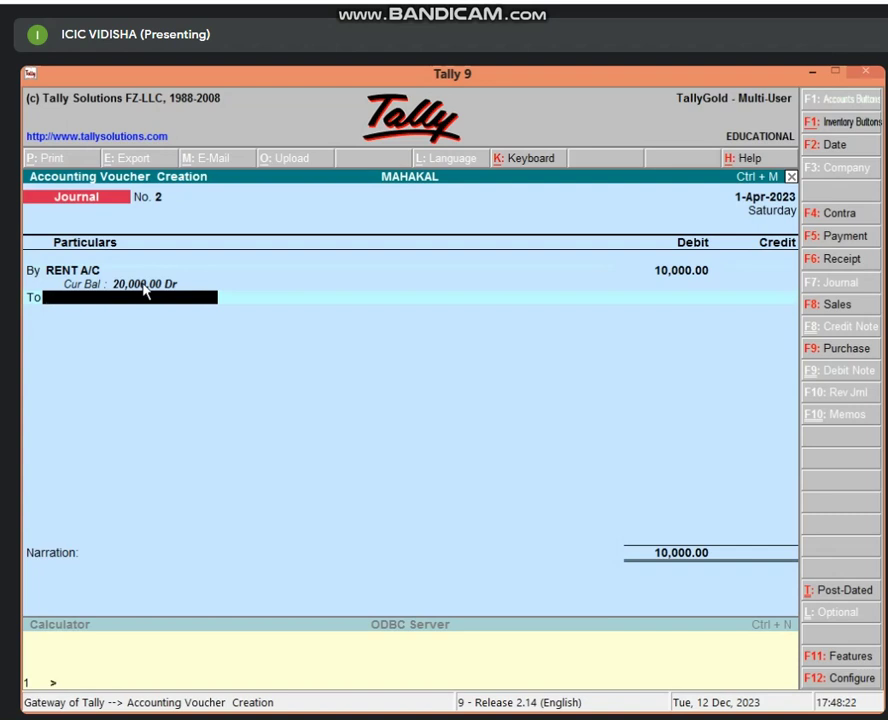
- Create the ledger OUTSTANDING RENT A/C under Current Liabilities for the journal's credit line, without an alias and with inventory values not affected
{"action": "key", "text": "alt+c"}
{"action": "type", "text": "O"}
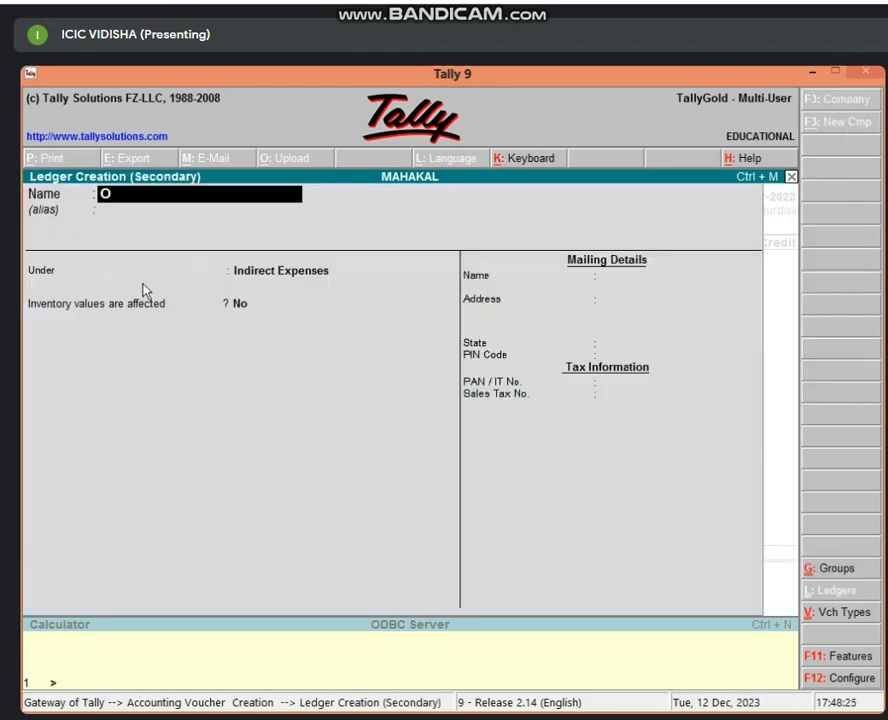
{"action": "type", "text": "UTSTANDING"}
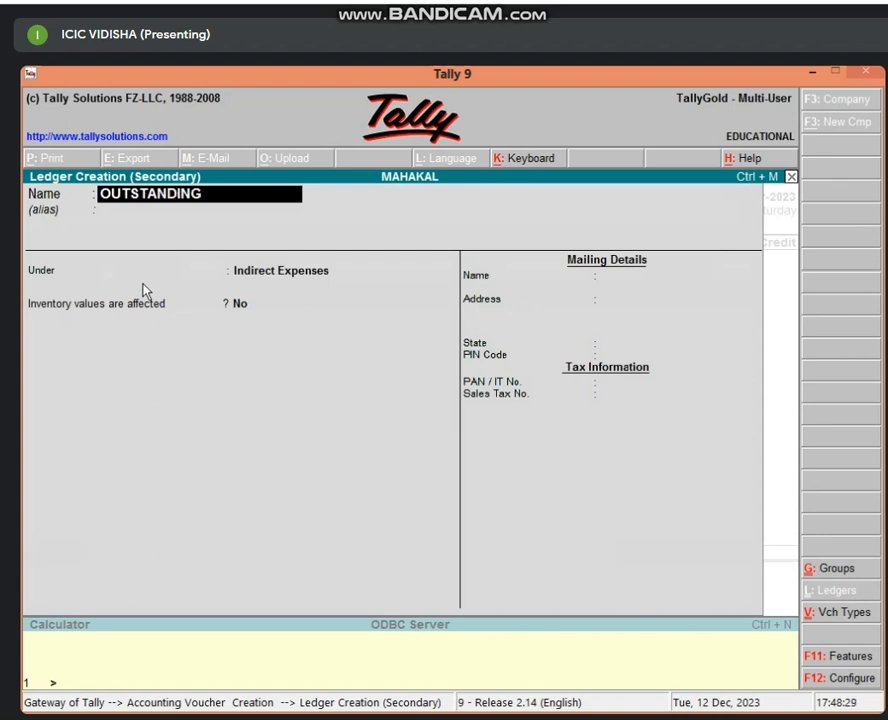
{"action": "type", "text": " RENT A/C"}
{"action": "key", "text": "Return"}
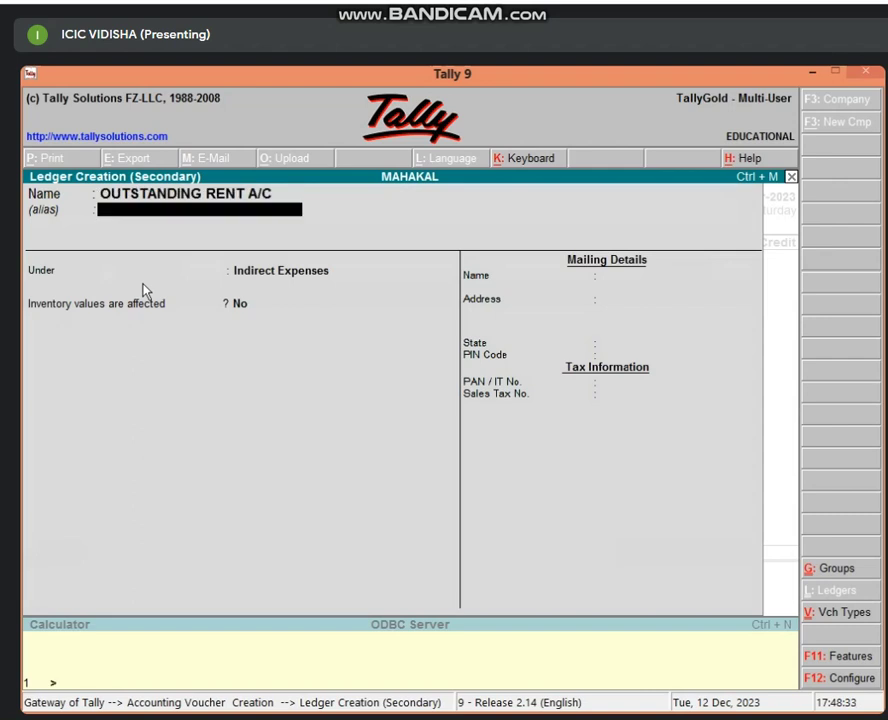
{"action": "key", "text": "Return"}
{"action": "type", "text": "CURRE"}
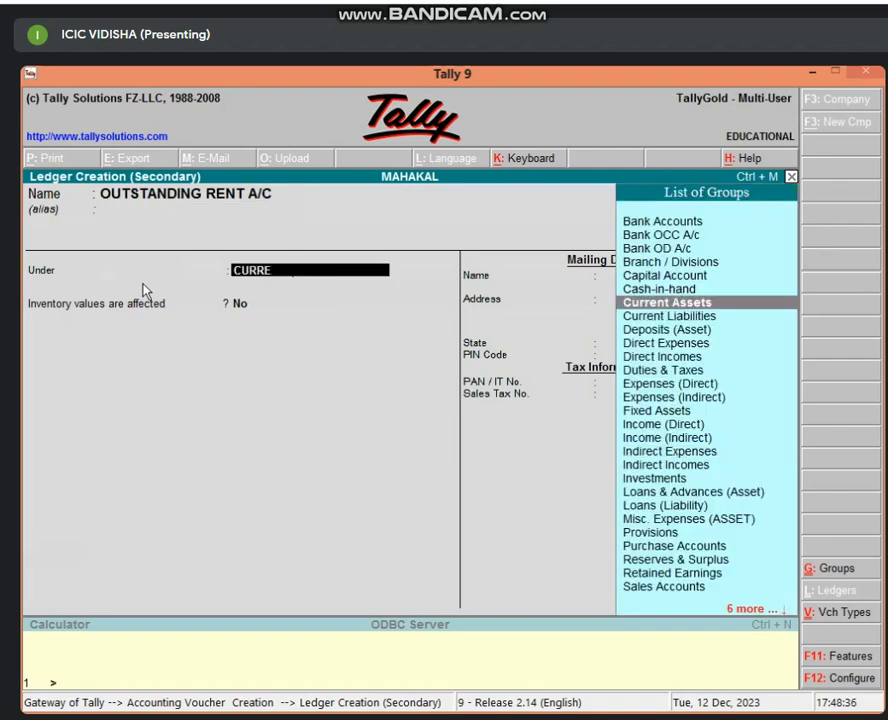
{"action": "key", "text": "Down"}
{"action": "key", "text": "Return"}
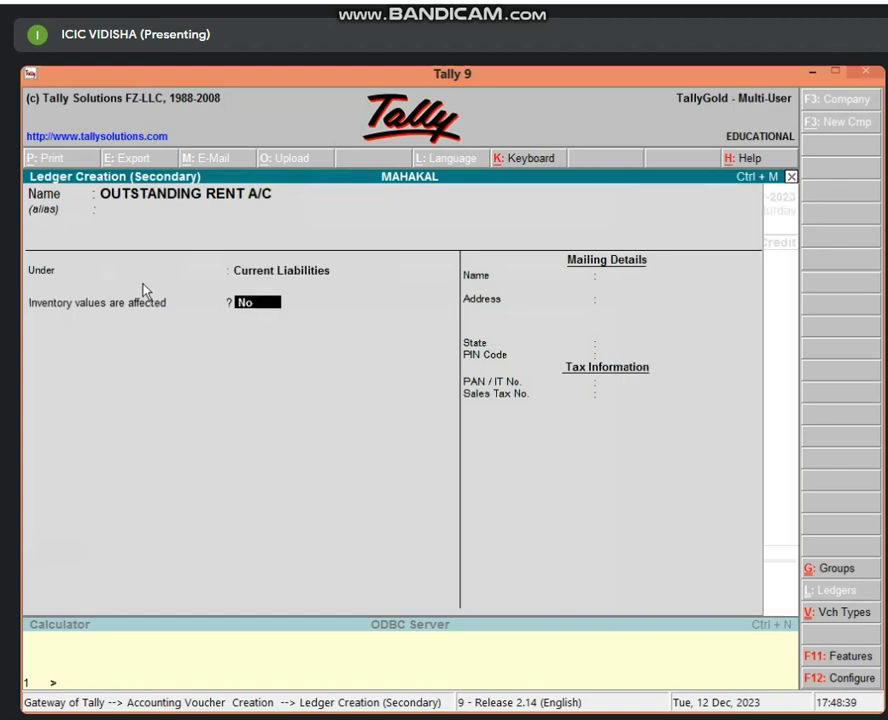
{"action": "key", "text": "Return"}
{"action": "key", "text": "Return"}
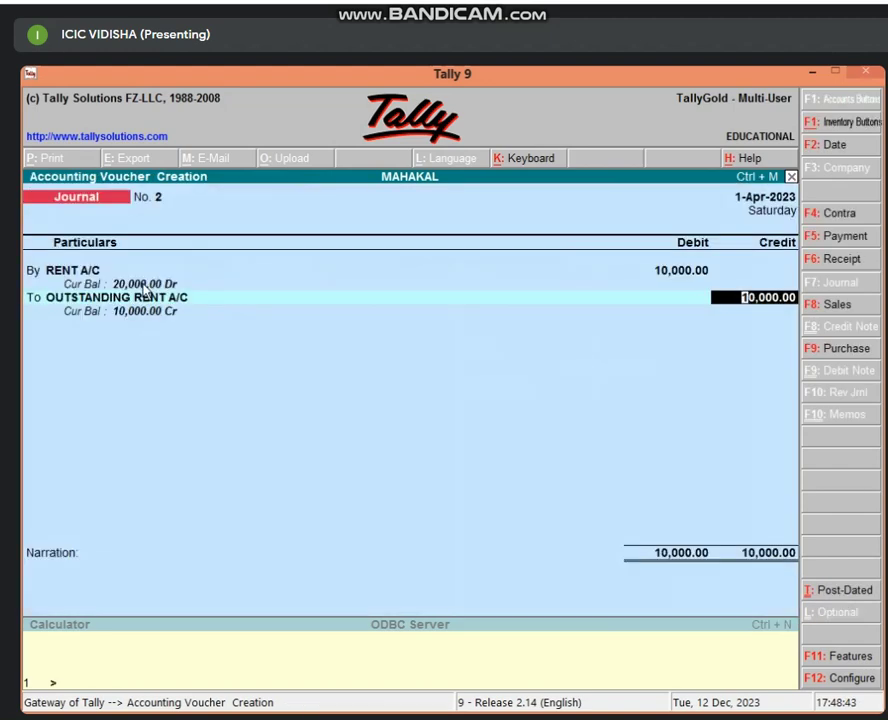
- Credit OUTSTANDING RENT A/C with 10,000.00 and save the journal voucher without a narration
{"action": "key", "text": "Return"}
{"action": "key", "text": "Return"}
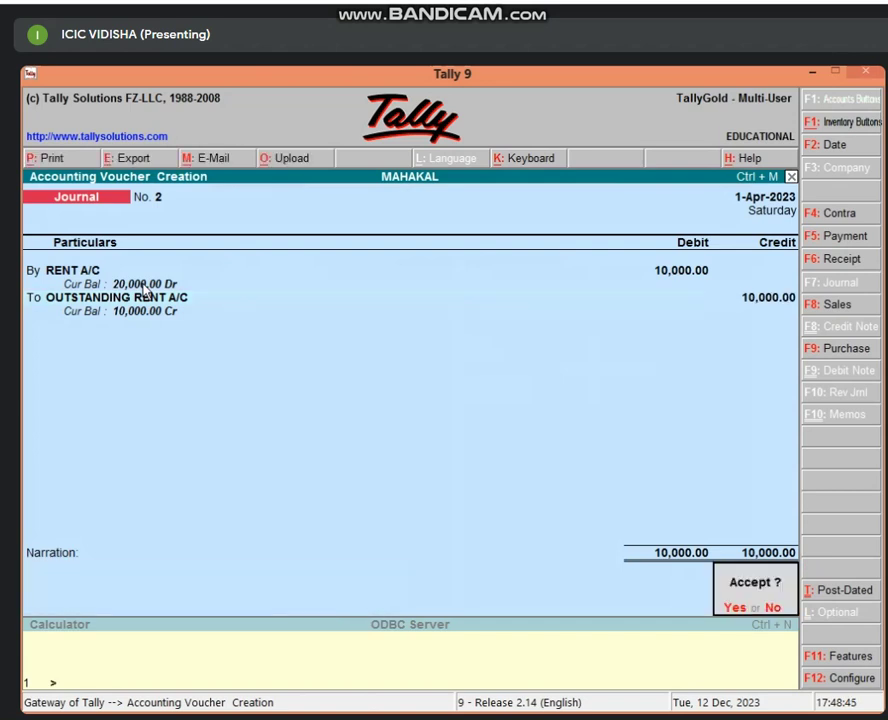
{"action": "key", "text": "Return"}
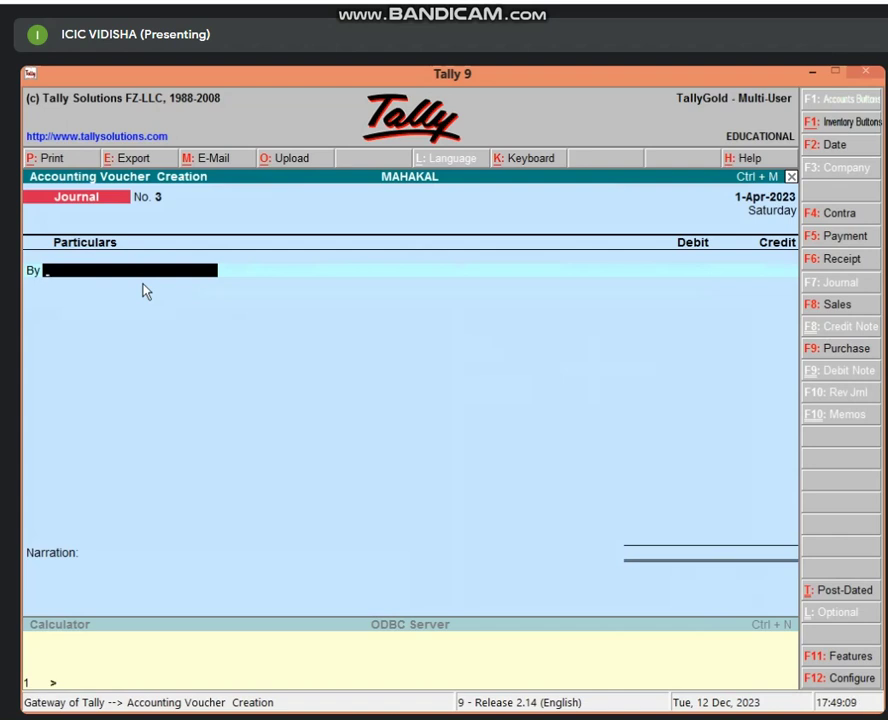
- Start a payment voucher, debit RENT A/C with 20000 and go on to the credit line
{"action": "key", "text": "F5"}
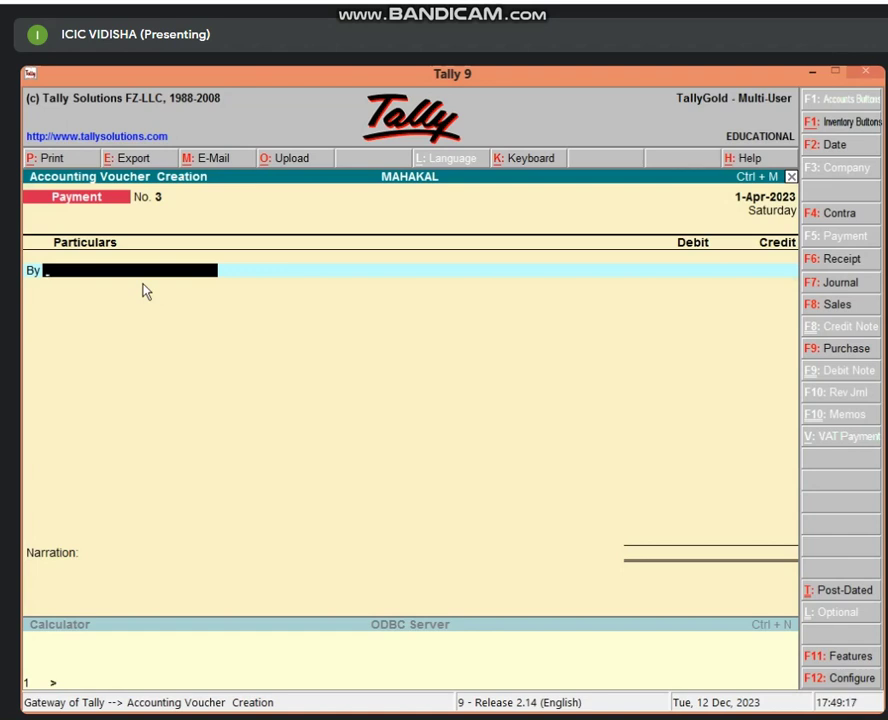
{"action": "type", "text": "RE"}
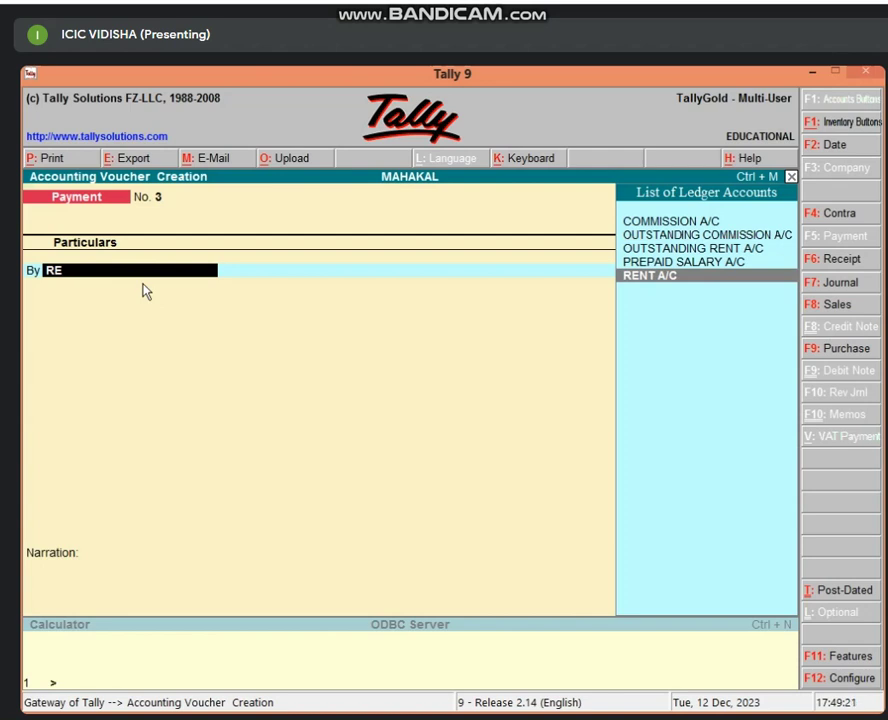
{"action": "key", "text": "Return"}
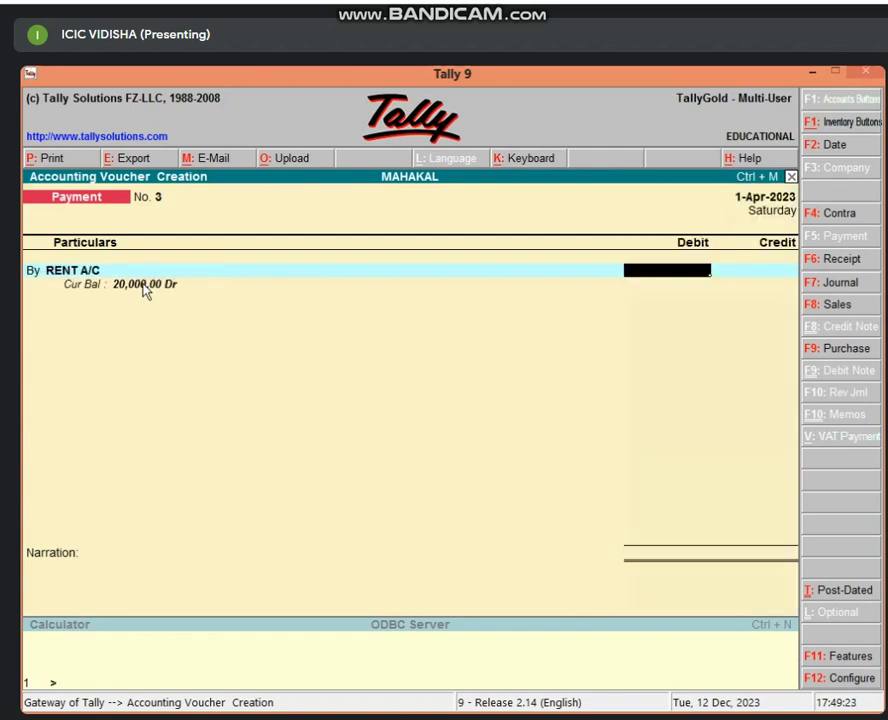
{"action": "type", "text": "20000"}
{"action": "key", "text": "Return"}
- Choose Cash for the payment voucher's credit line and enter 10000 as its credit amount
{"action": "key", "text": "Return"}
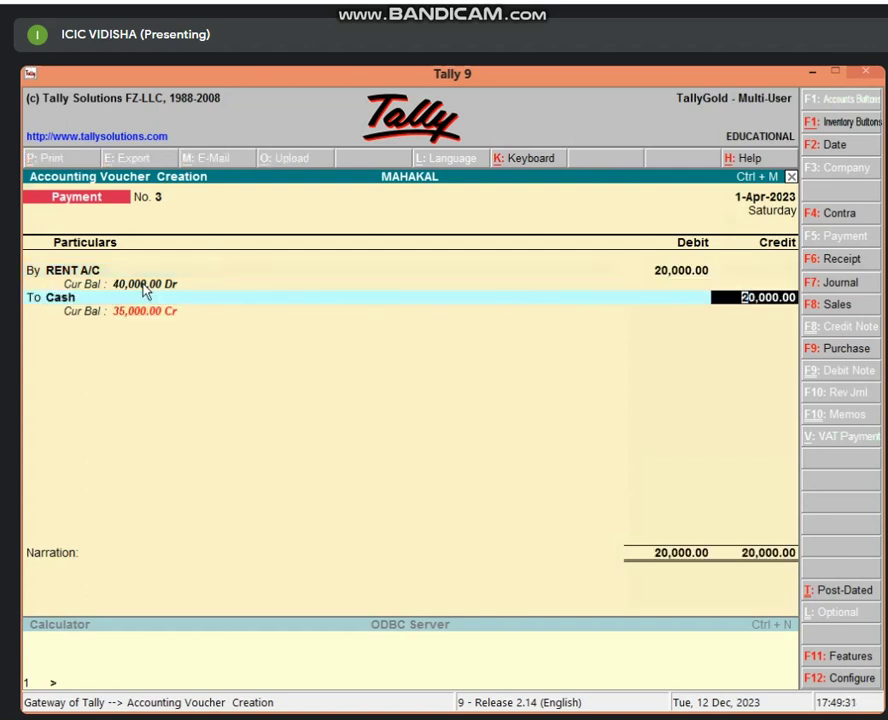
{"action": "type", "text": "10000"}
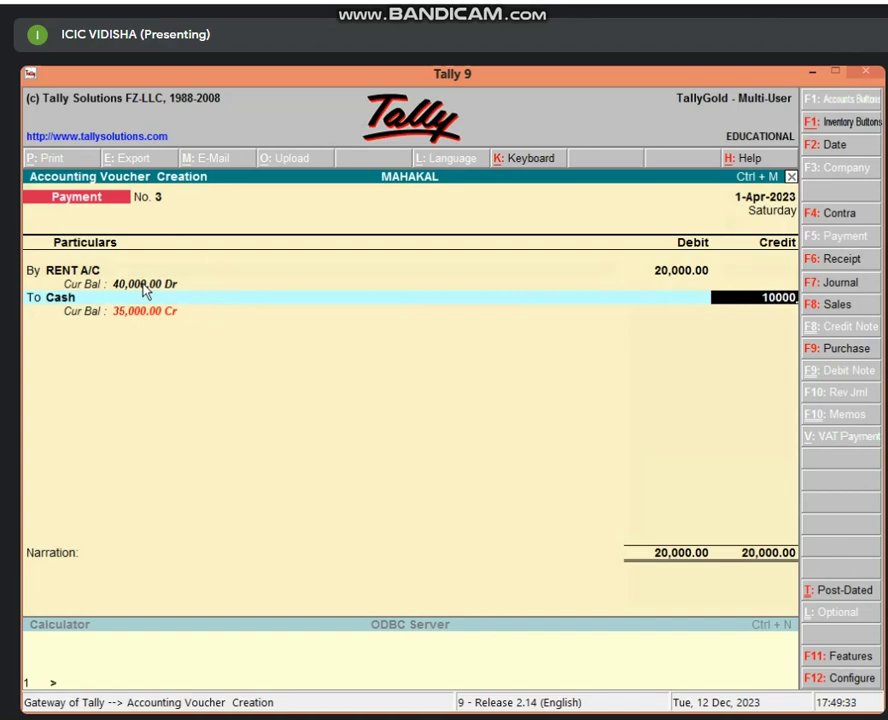